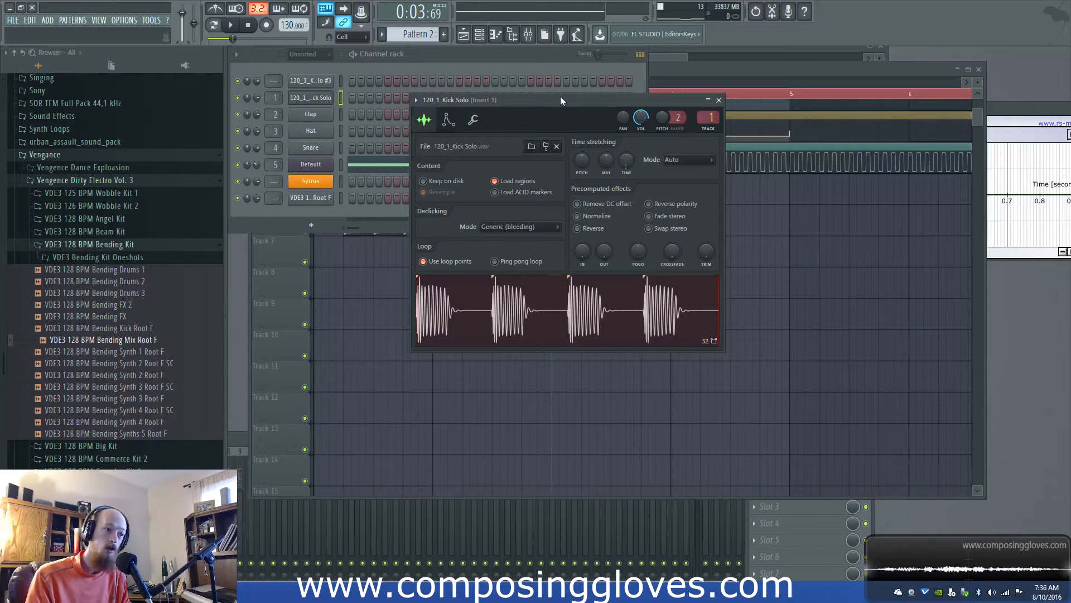
# - Add the VDE3 128 BPM Bending Drums 3 sample as a new channel below the existing ones in the channel rack
pyautogui.moveTo(563, 100); pyautogui.dragTo(664, 169)
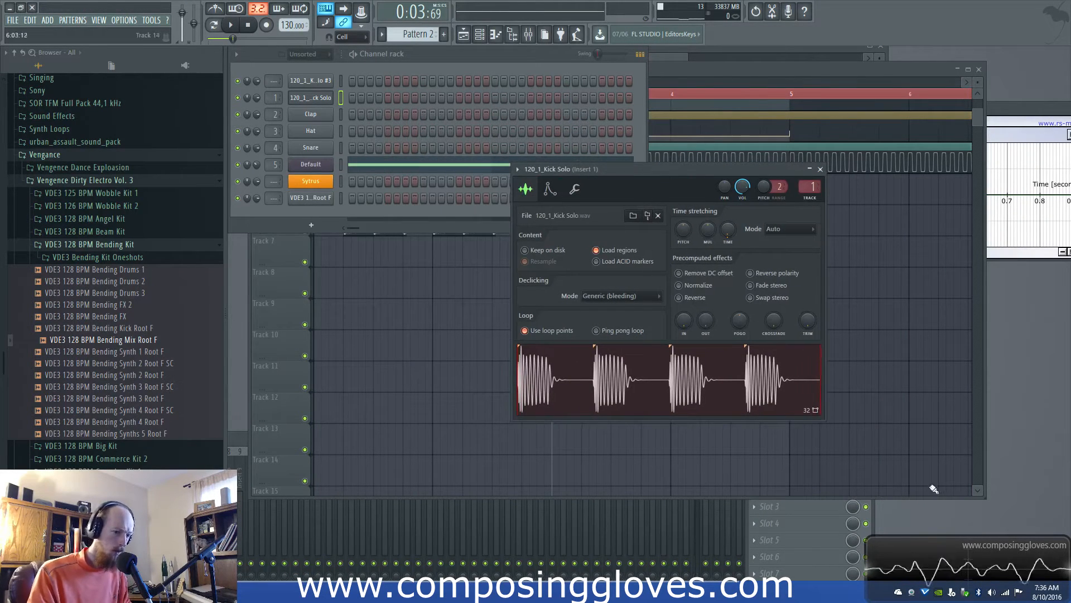
pyautogui.click(947, 550)
pyautogui.moveTo(672, 170); pyautogui.dragTo(640, 123)
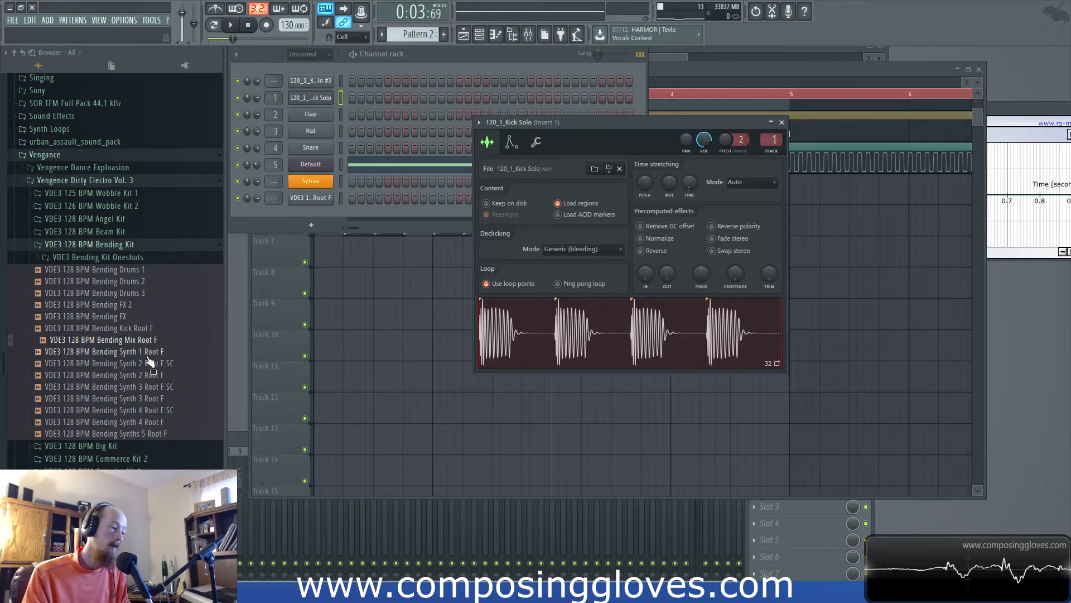
pyautogui.moveTo(78, 293); pyautogui.dragTo(317, 219)
pyautogui.click(317, 218)
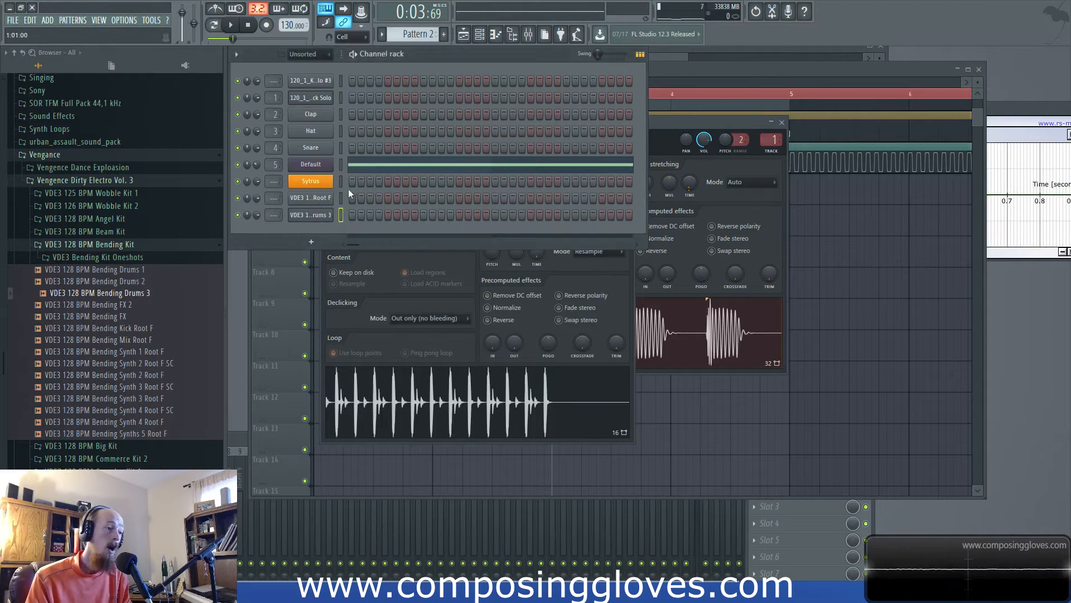
# - Add two empty Sampler channels to the channel rack
pyautogui.click(312, 241)
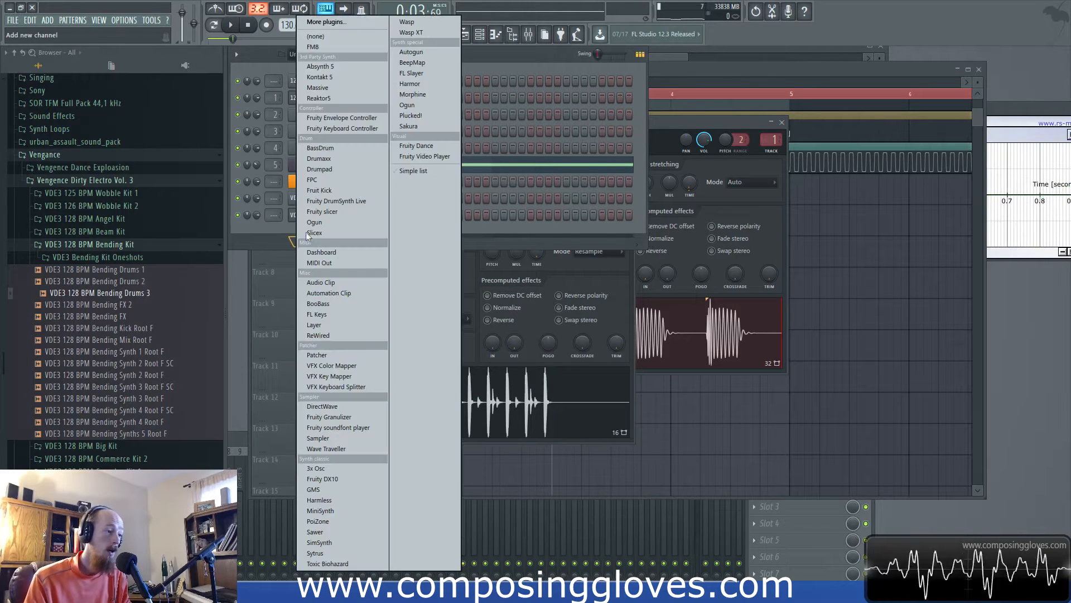
pyautogui.click(346, 440)
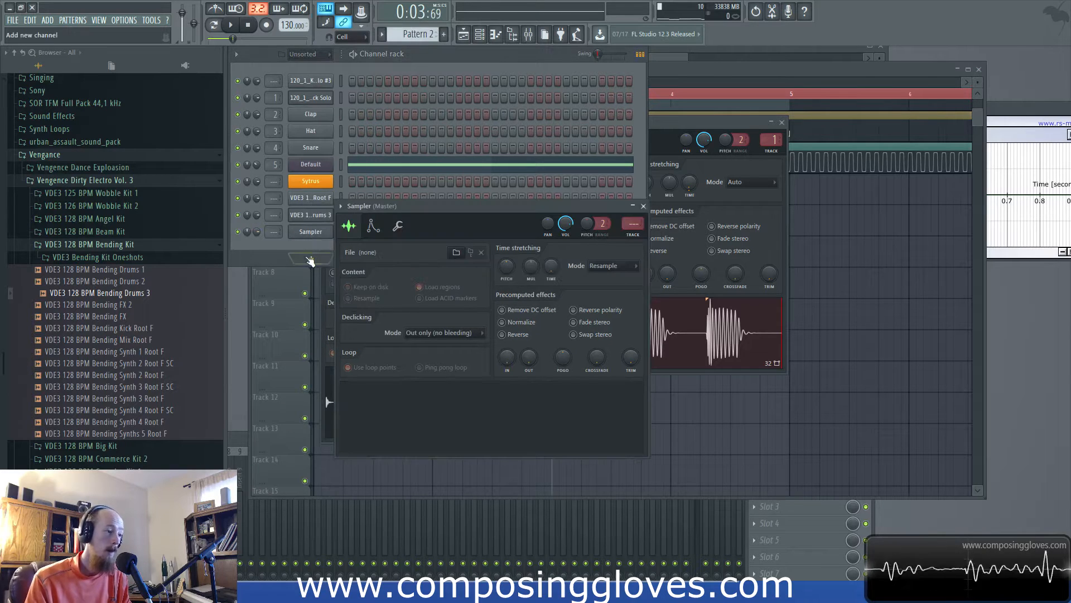
pyautogui.click(312, 257)
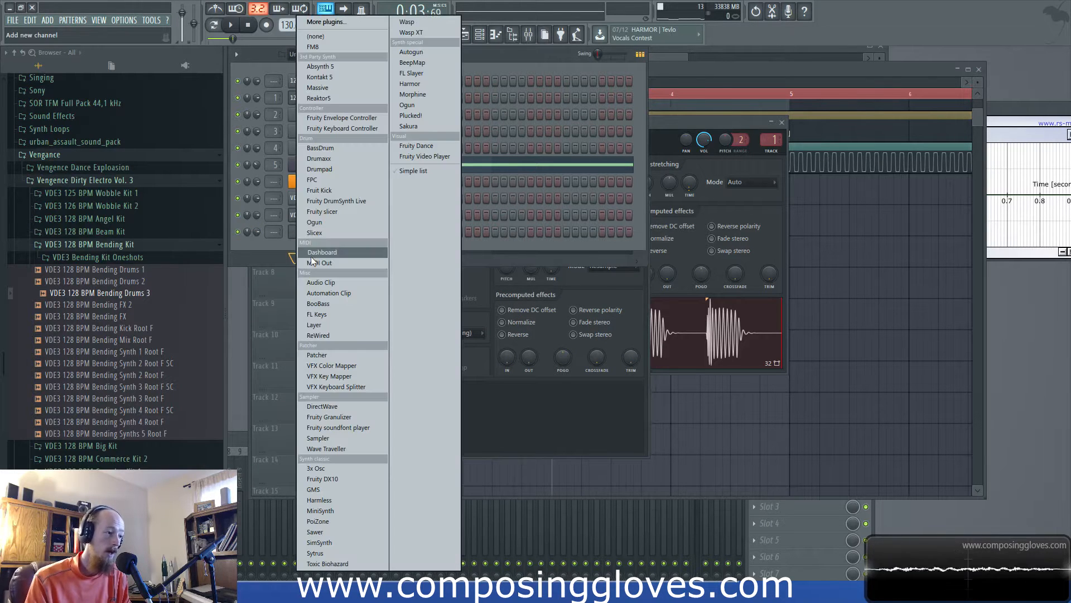
pyautogui.click(351, 437)
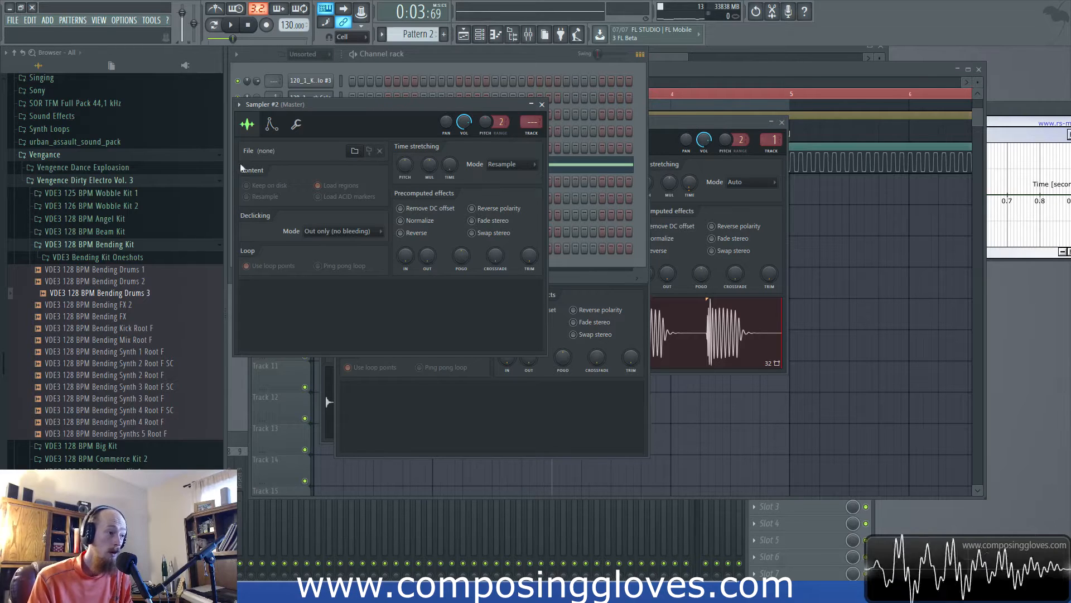
# - Load 120_1_Kick Solo from the Drum Loops 120 BPM folder into the second new Sampler channel
pyautogui.click(352, 151)
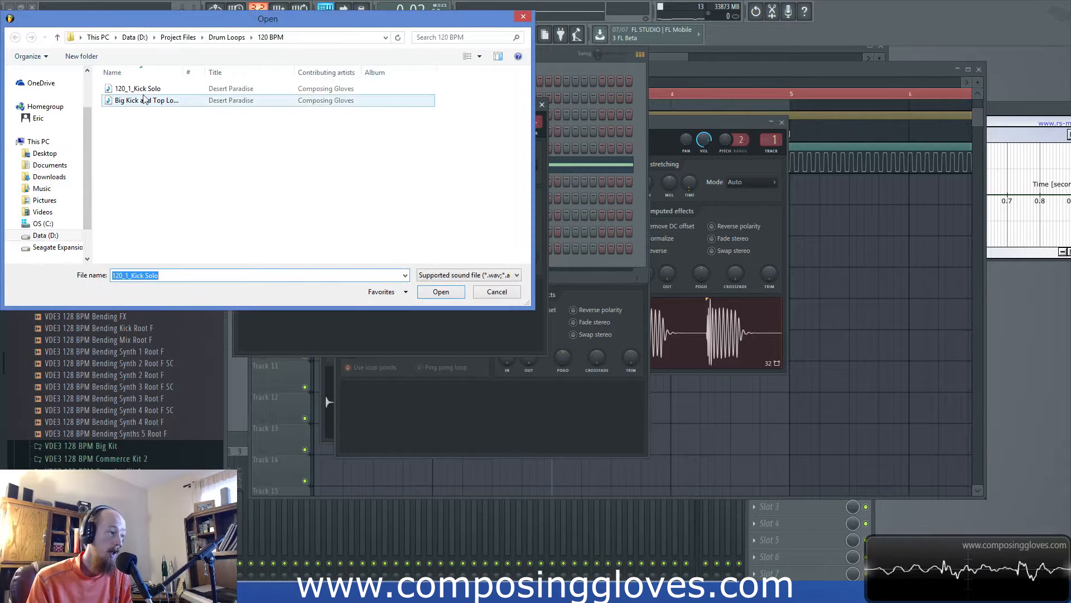
pyautogui.click(235, 88)
pyautogui.click(441, 292)
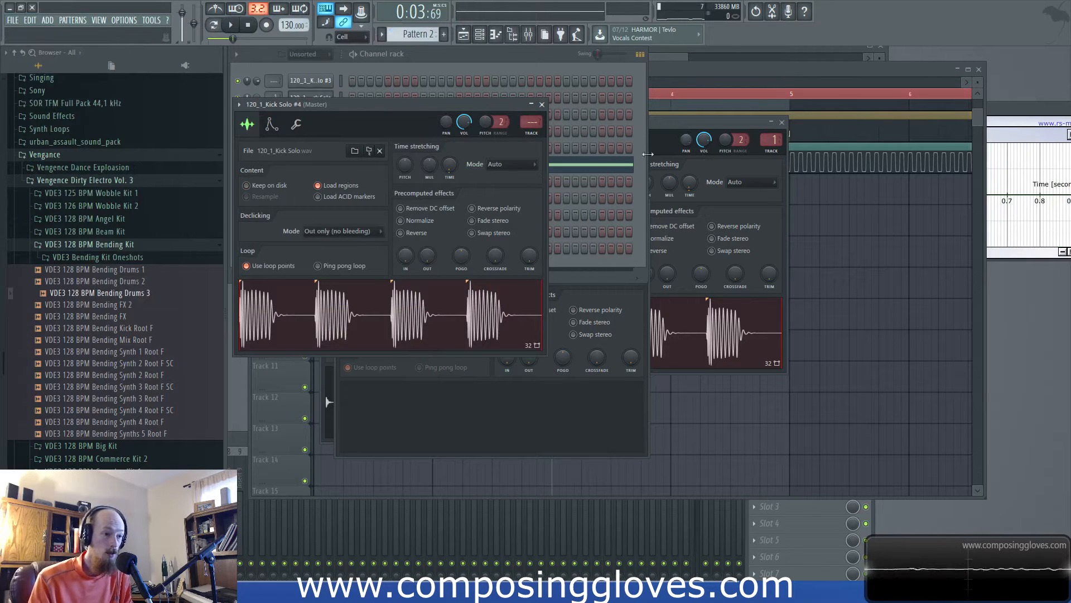
# - View the source folders of the 120_1_Kick Solo #4 and Bending Drums 3 samples without loading another file
pyautogui.click(355, 151)
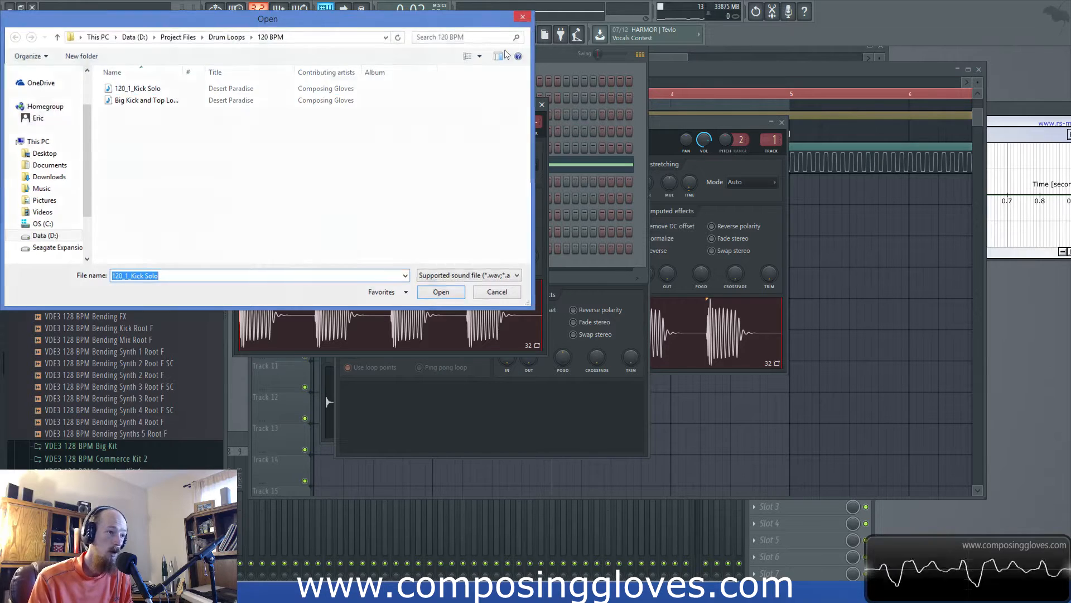
pyautogui.click(523, 16)
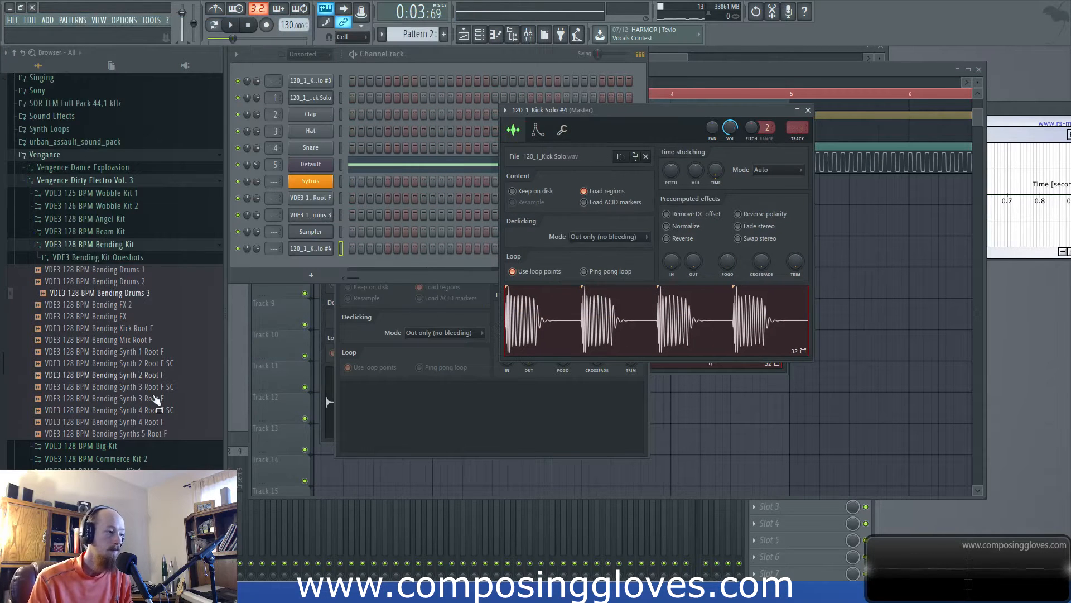
pyautogui.click(320, 216)
pyautogui.click(441, 238)
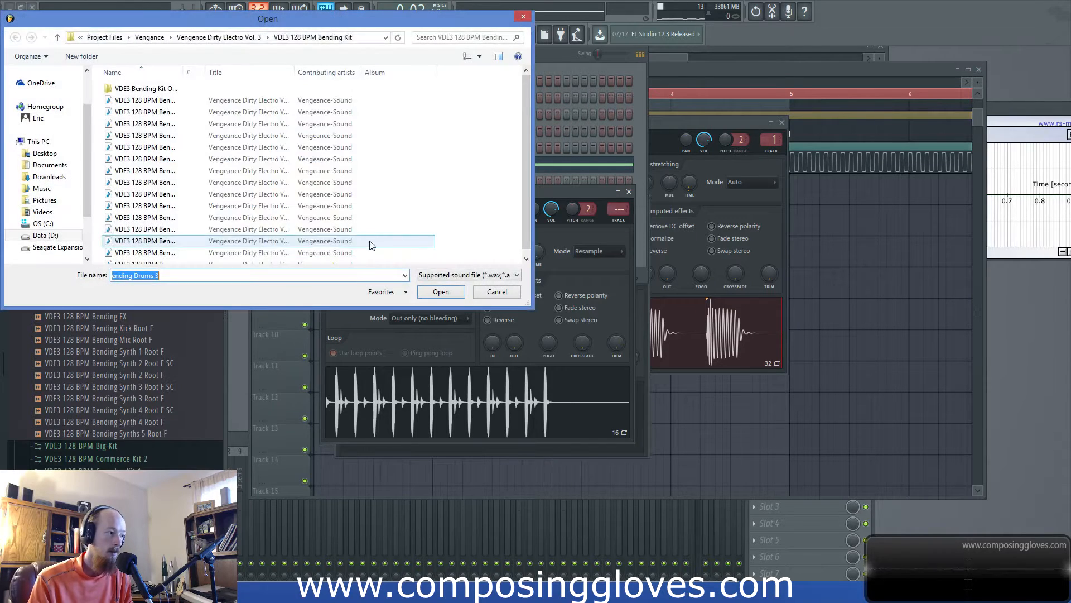
pyautogui.click(524, 16)
# - Locate the Insert 1 kick channel's sample in the browser, clear it from the channel and reload 120_1_Kick Solo from there
pyautogui.click(687, 122)
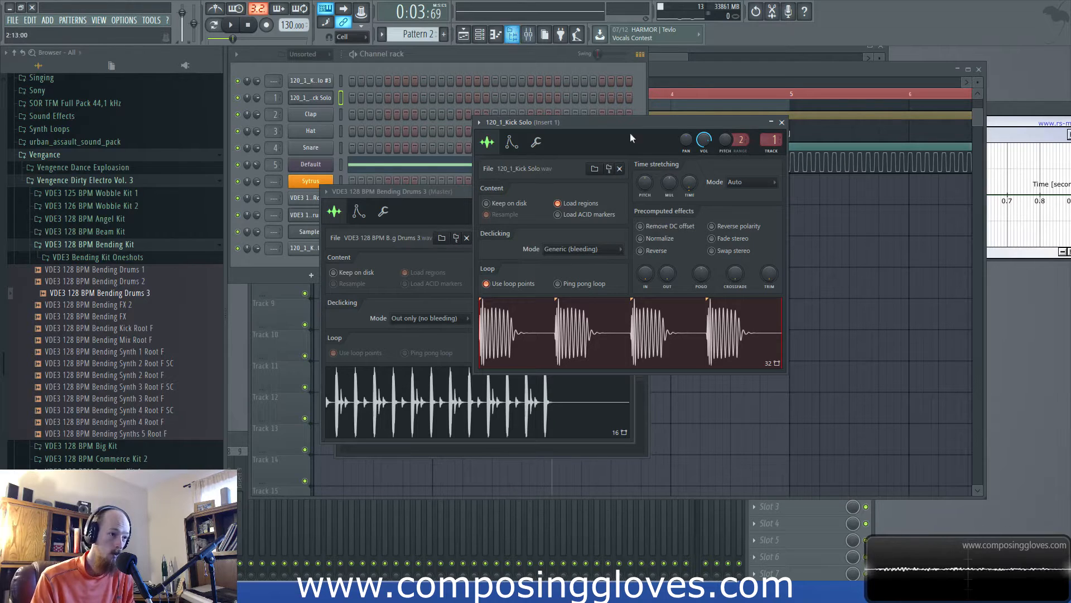
pyautogui.click(613, 173)
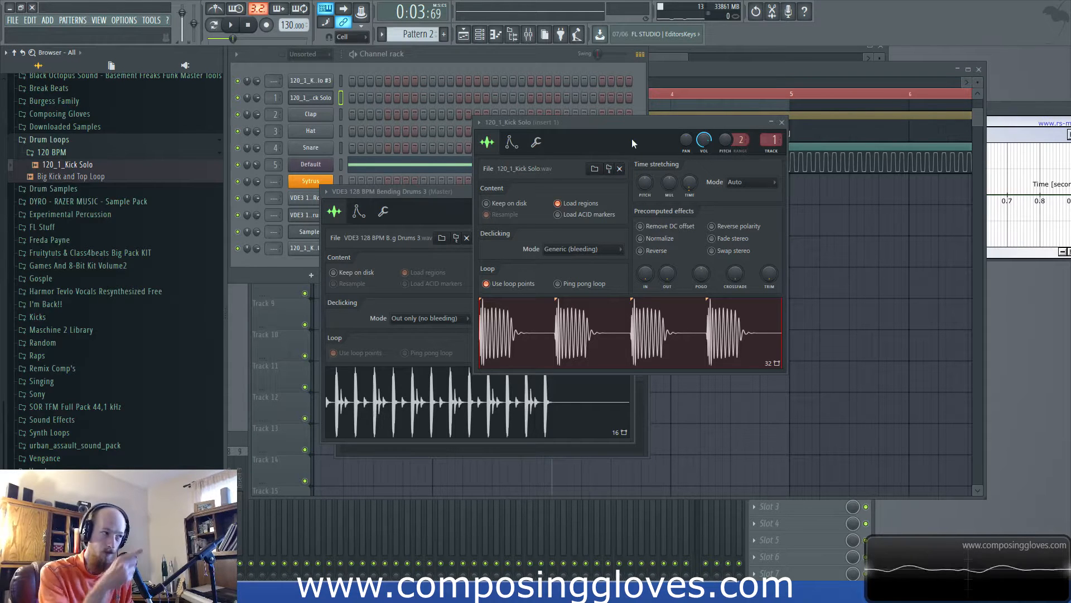
pyautogui.click(621, 168)
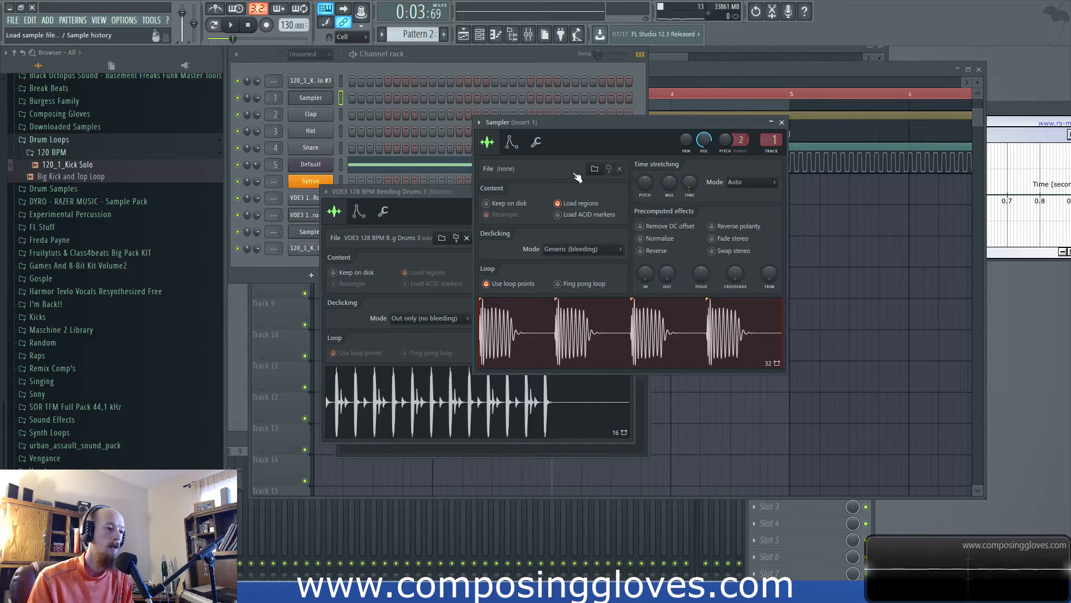
pyautogui.moveTo(78, 165); pyautogui.dragTo(589, 349)
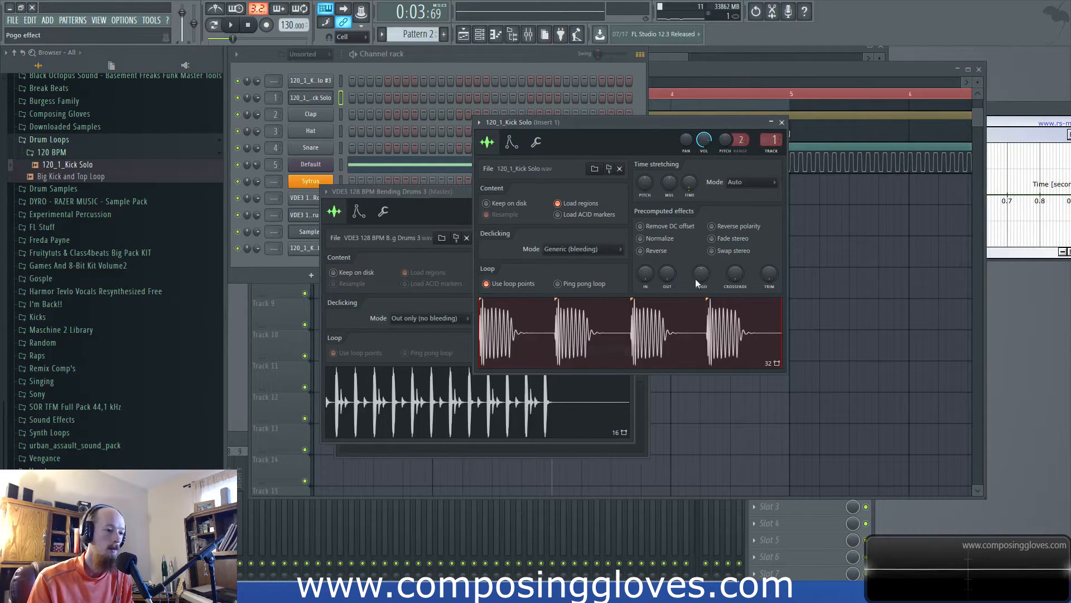
pyautogui.moveTo(614, 123); pyautogui.dragTo(575, 97)
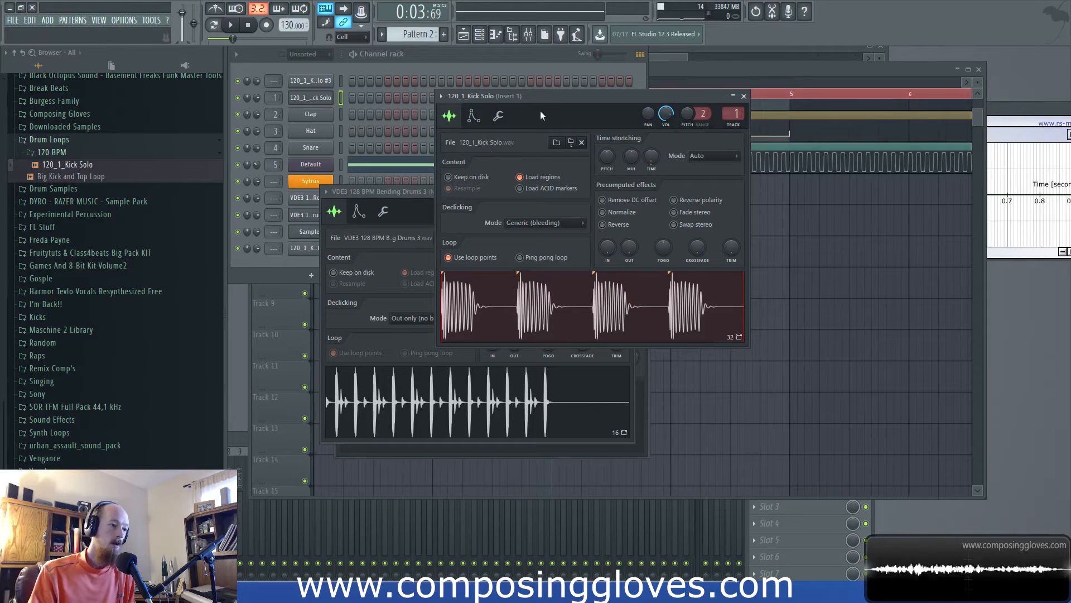
pyautogui.moveTo(549, 99); pyautogui.dragTo(542, 98)
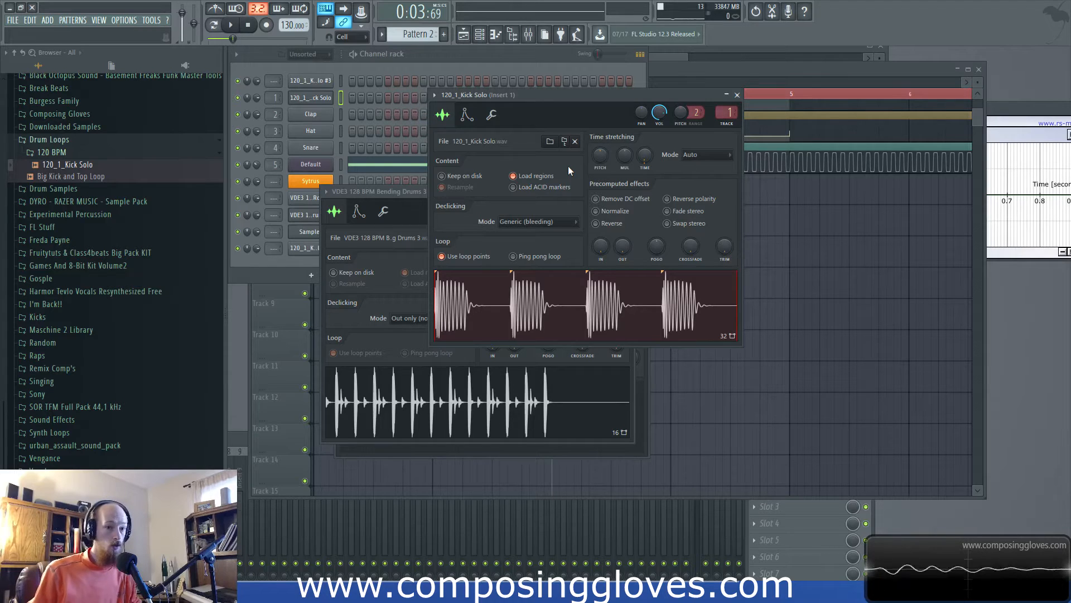
pyautogui.moveTo(600, 246); pyautogui.dragTo(625, 206)
pyautogui.moveTo(625, 206); pyautogui.dragTo(625, 248)
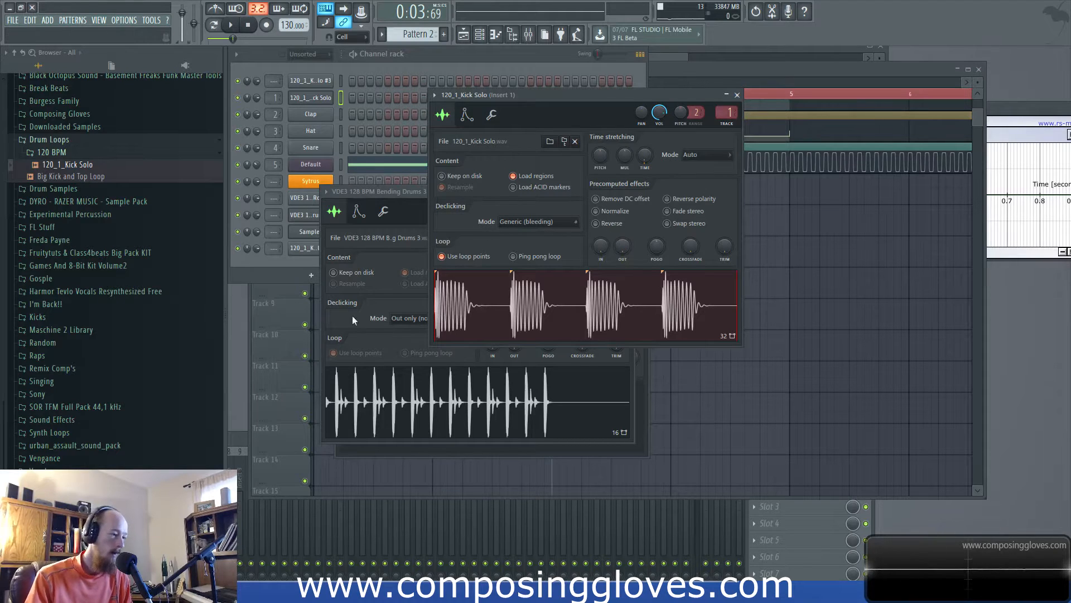
# - Open the VDE3 128 BPM Bending Mix Root F channel settings and enable Keep on disk for its sample
pyautogui.click(273, 273)
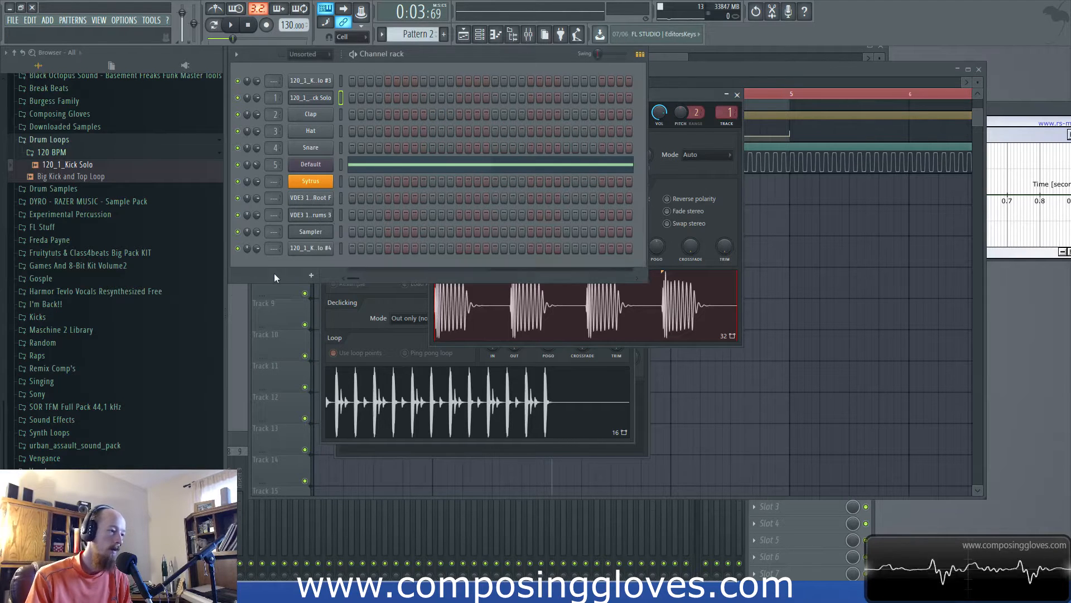
pyautogui.click(309, 217)
pyautogui.click(313, 199)
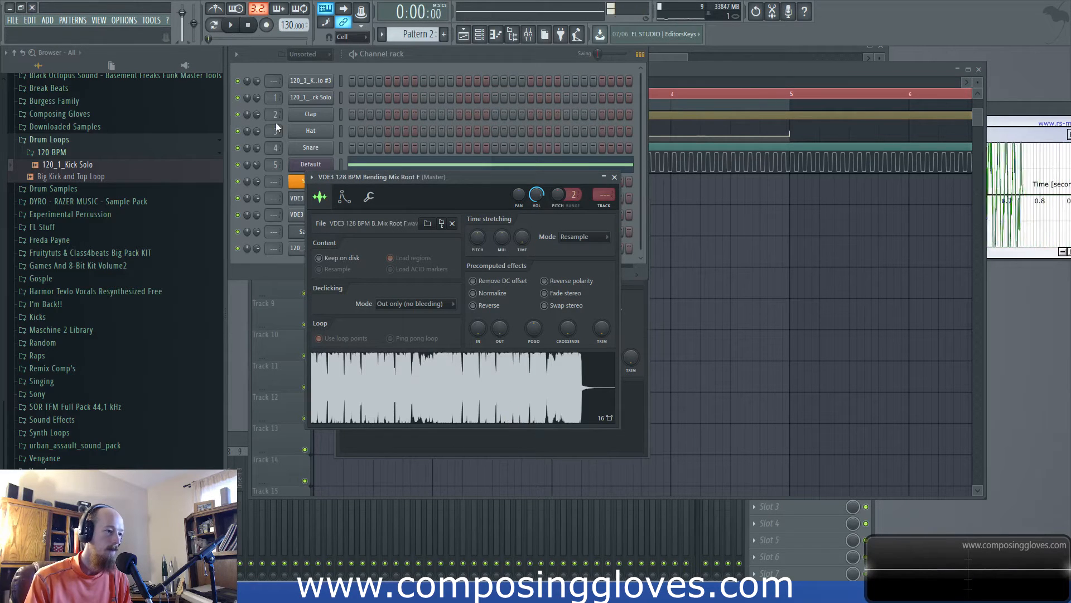
pyautogui.moveTo(478, 179); pyautogui.dragTo(616, 55)
pyautogui.moveTo(616, 205); pyautogui.dragTo(671, 210)
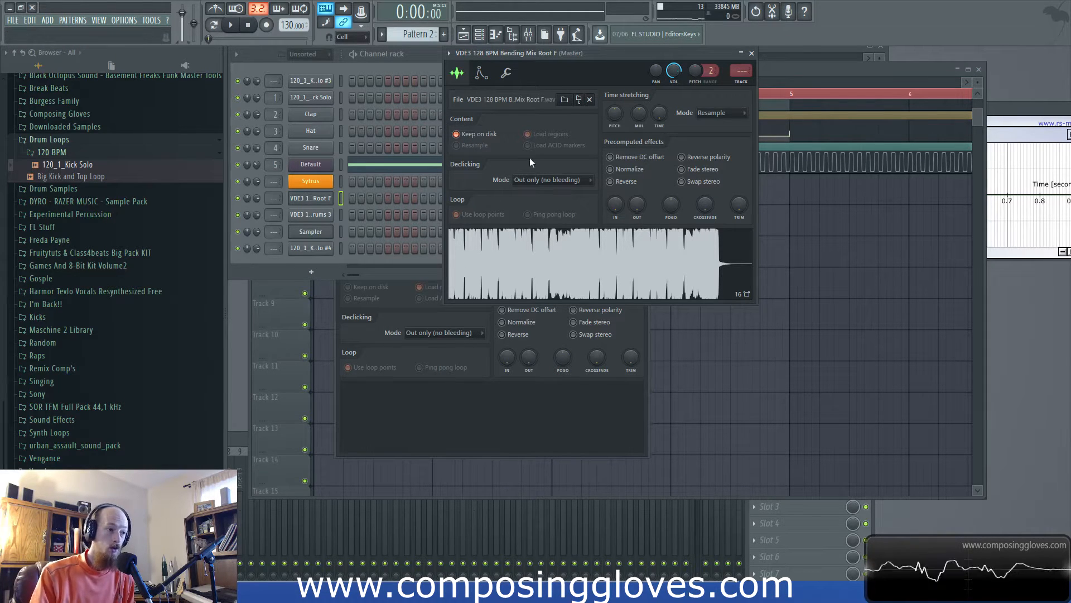
pyautogui.click(313, 201)
pyautogui.click(313, 199)
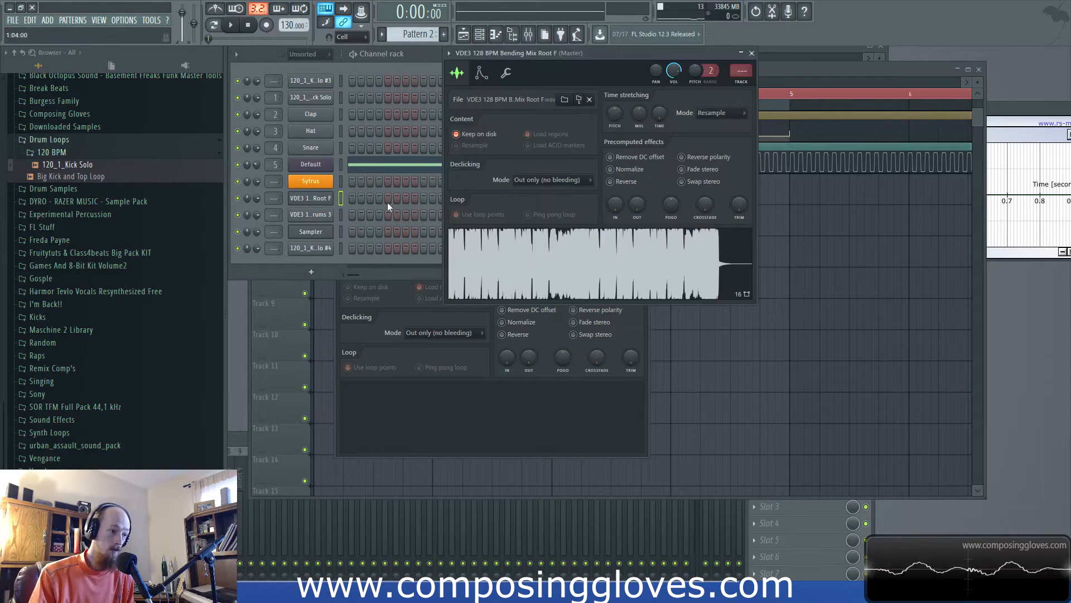
# - Open the settings of the 120_1_Kick Solo #4 channel and place the window above the playlist area
pyautogui.click(311, 215)
pyautogui.click(309, 248)
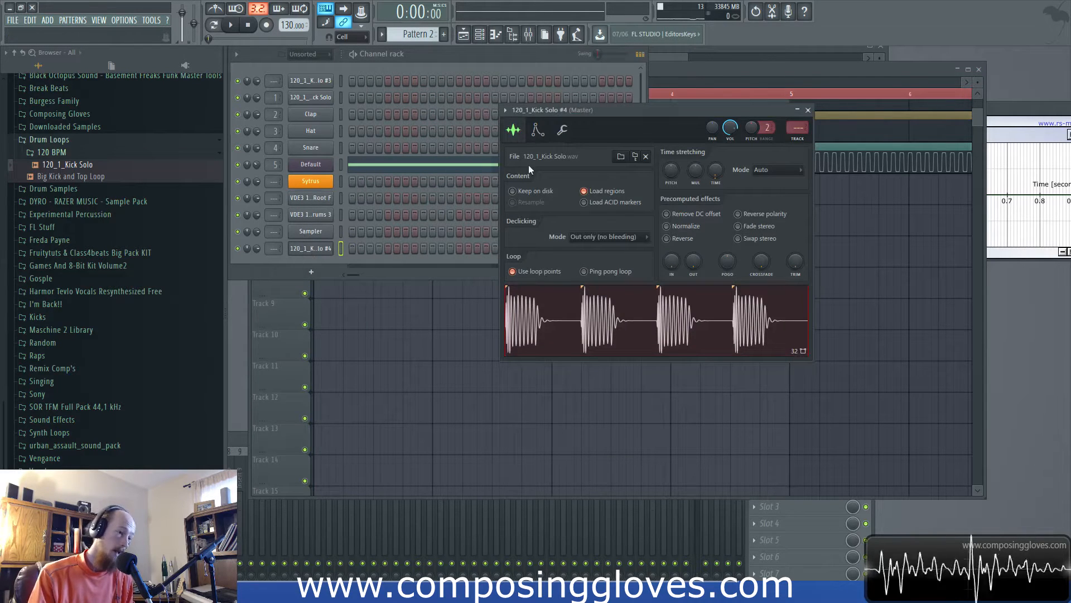
pyautogui.moveTo(648, 112); pyautogui.dragTo(650, 71)
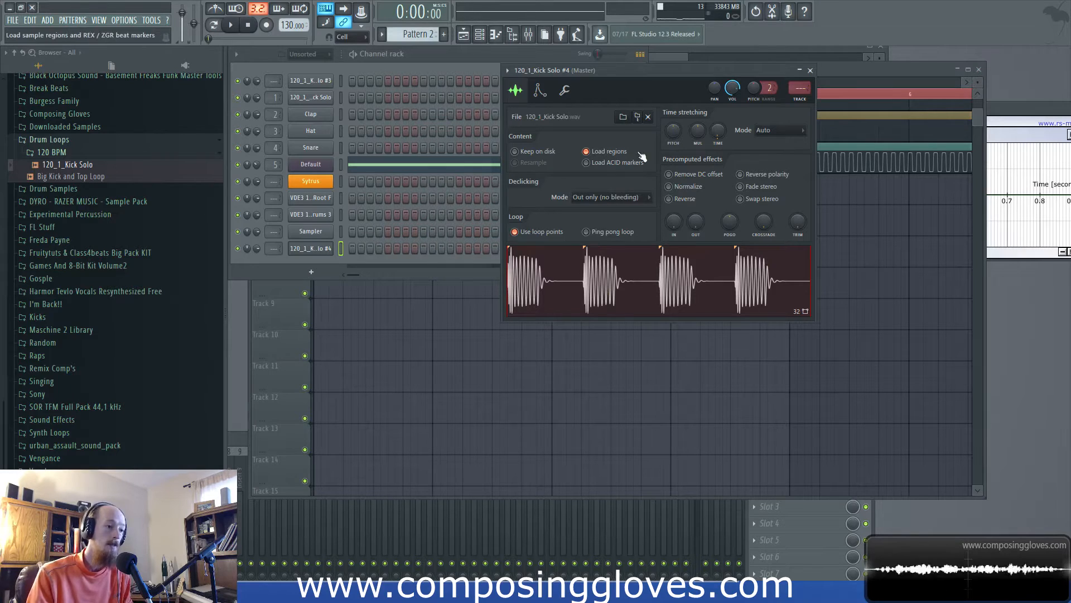
# - Toggle Load regions off and back on for the 120_1_Kick Solo #4 sample
pyautogui.click(586, 151)
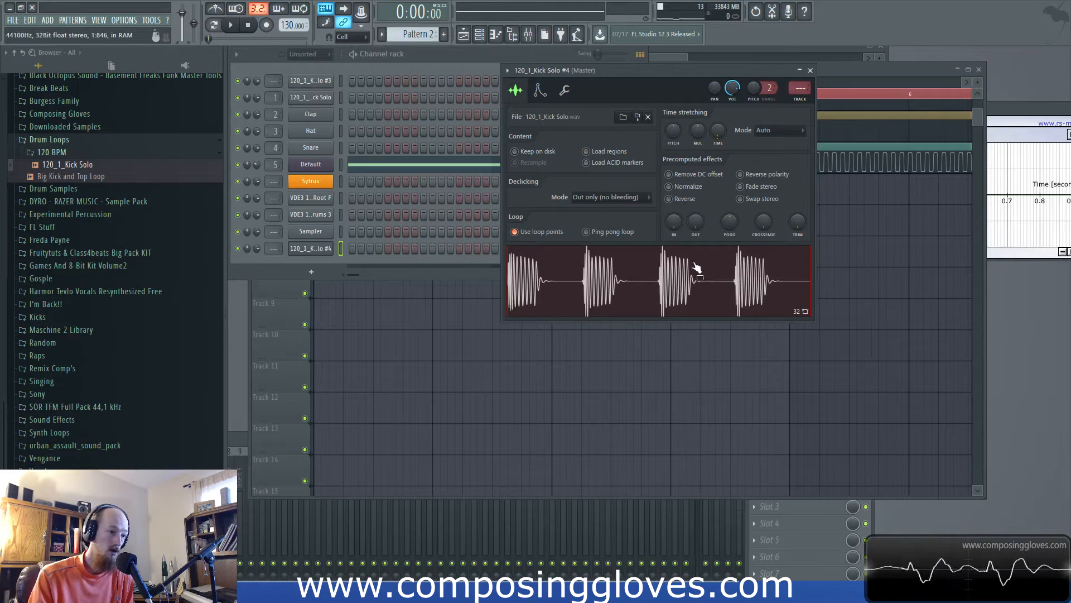
pyautogui.click(603, 155)
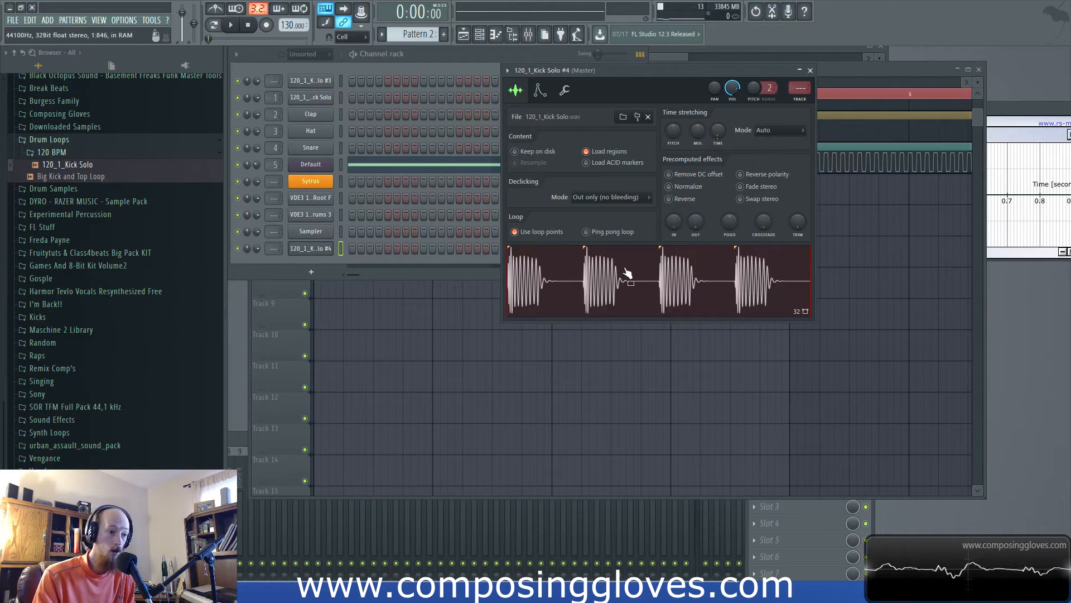
pyautogui.click(611, 153)
pyautogui.click(612, 154)
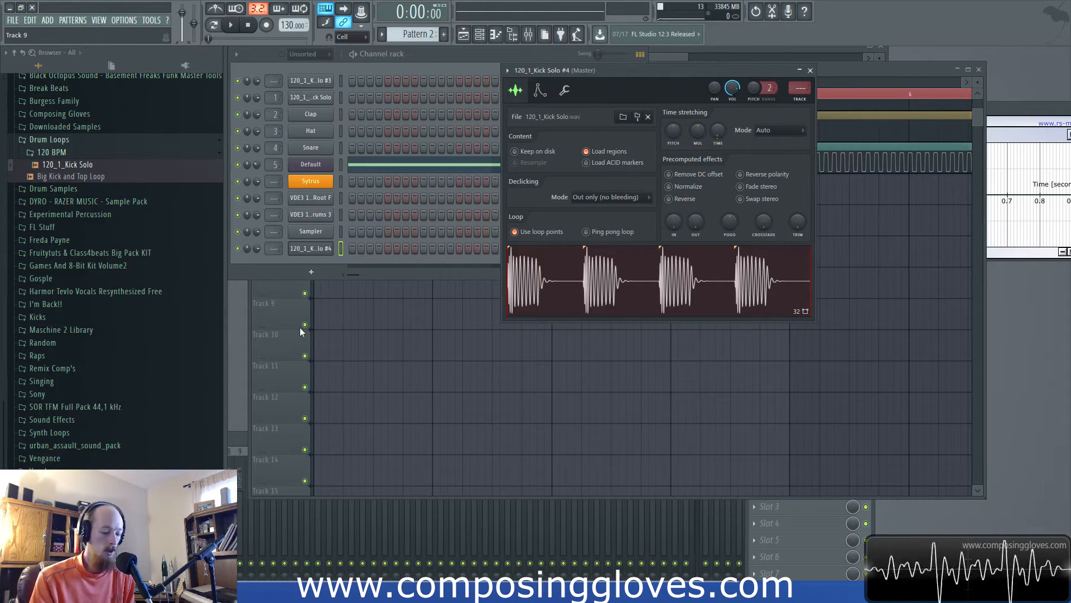
# - Review the audio device and mixer settings, then close them
pyautogui.press('F10')
pyautogui.click(420, 142)
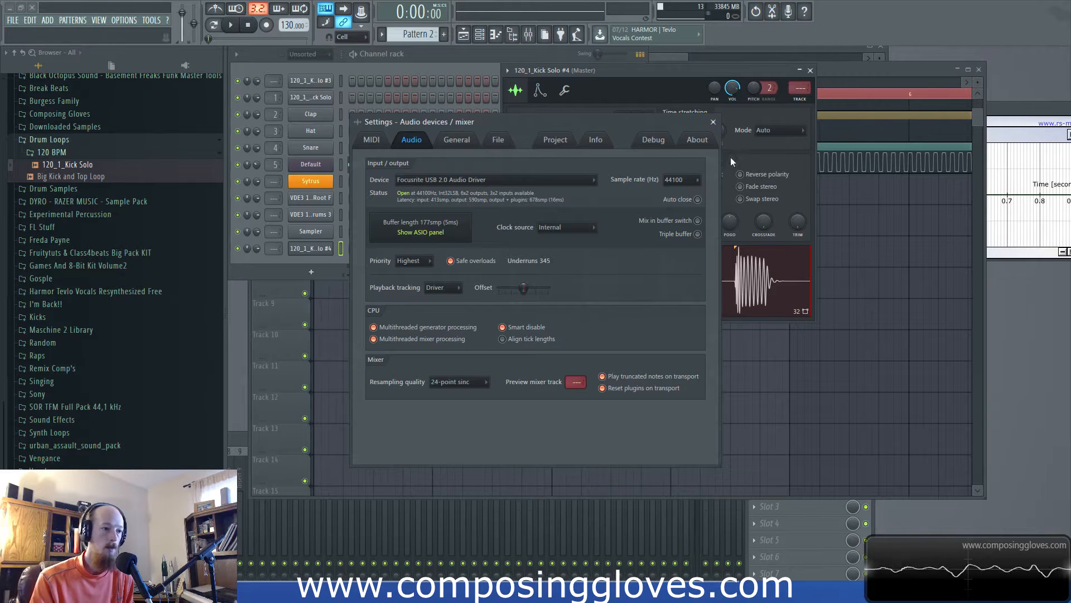
pyautogui.click(714, 121)
# - Toggle Load ACID markers on and back off for the 120_1_Kick Solo #4 sample
pyautogui.moveTo(619, 72); pyautogui.dragTo(611, 84)
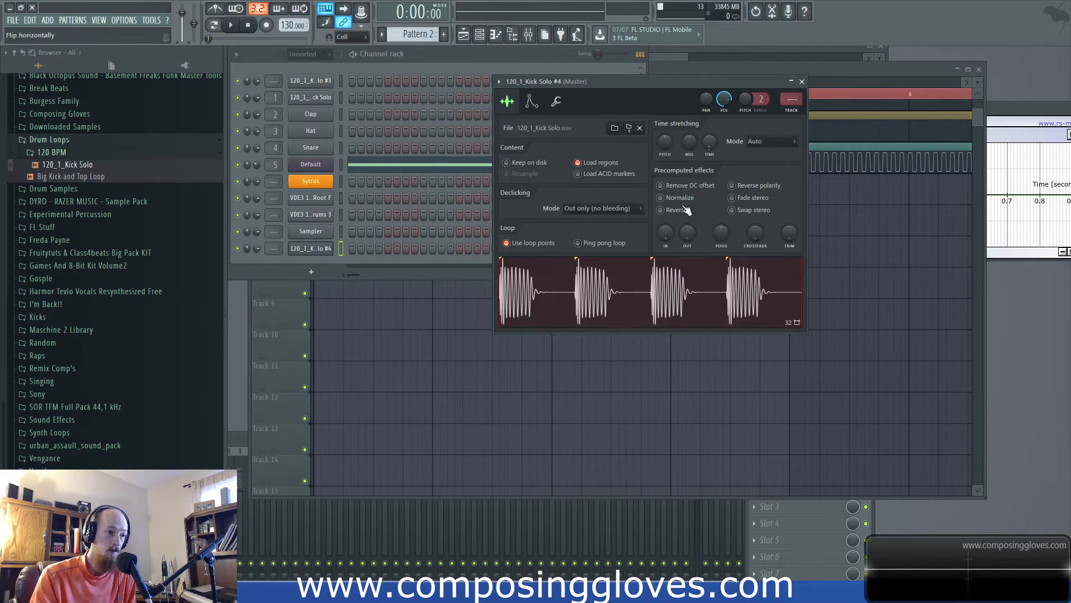
pyautogui.click(611, 174)
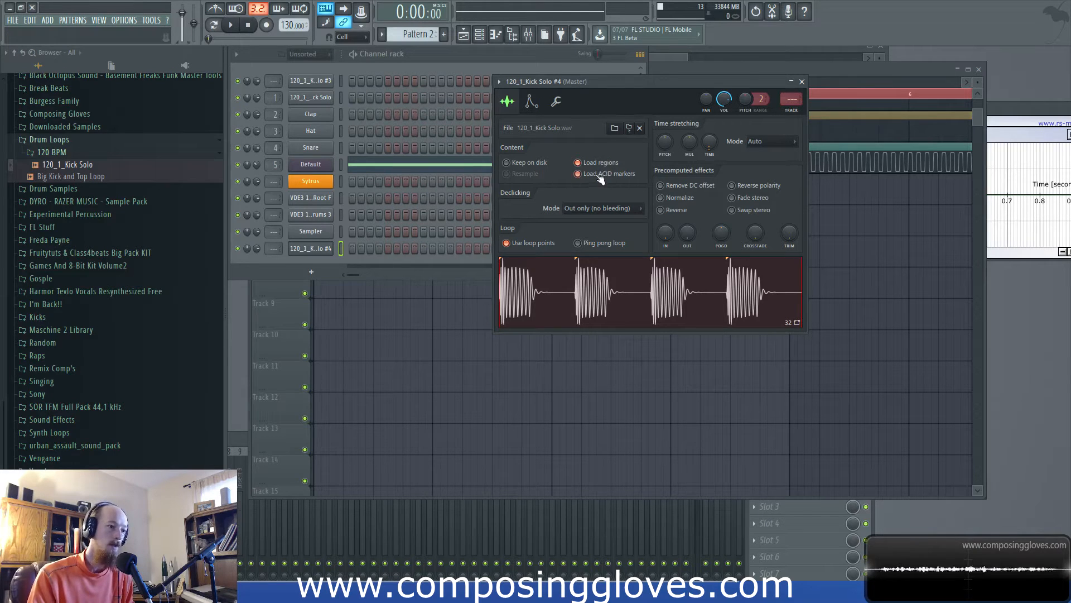
pyautogui.click(585, 166)
pyautogui.click(585, 165)
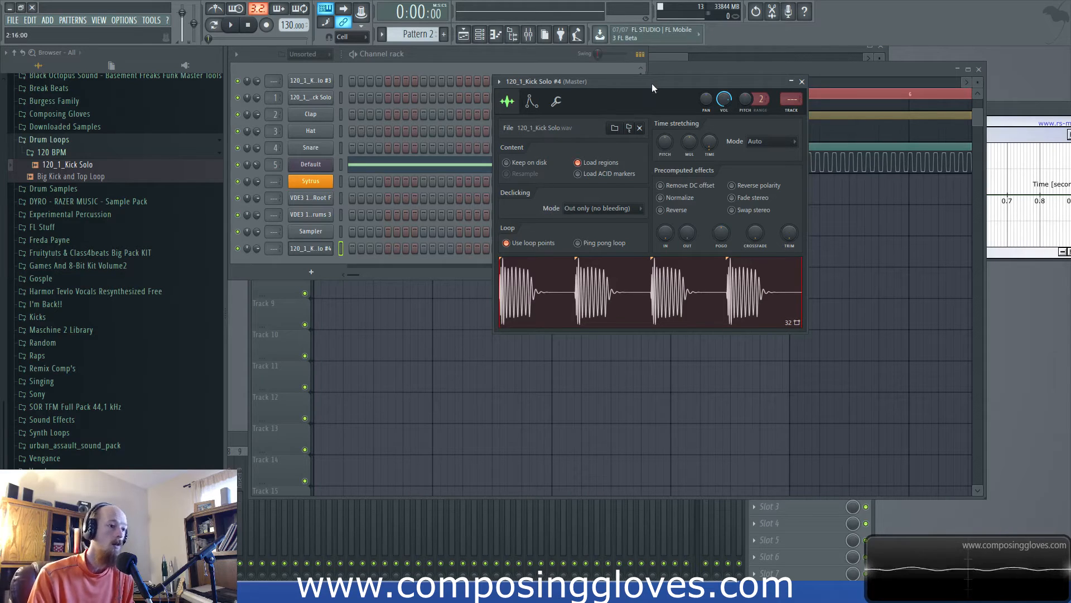
# - Detach the 120_1_Kick Solo #4 channel window, keep it beside the channel rack and bring the Playlist to the front
pyautogui.moveTo(652, 82); pyautogui.dragTo(651, 78)
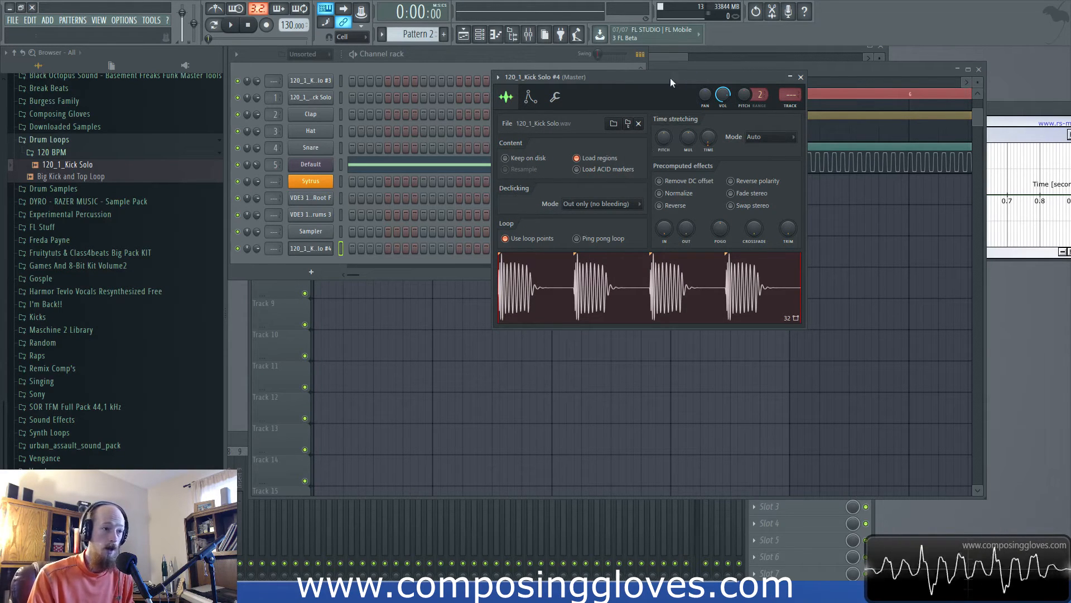
pyautogui.moveTo(671, 78); pyautogui.dragTo(926, 97)
pyautogui.click(755, 98)
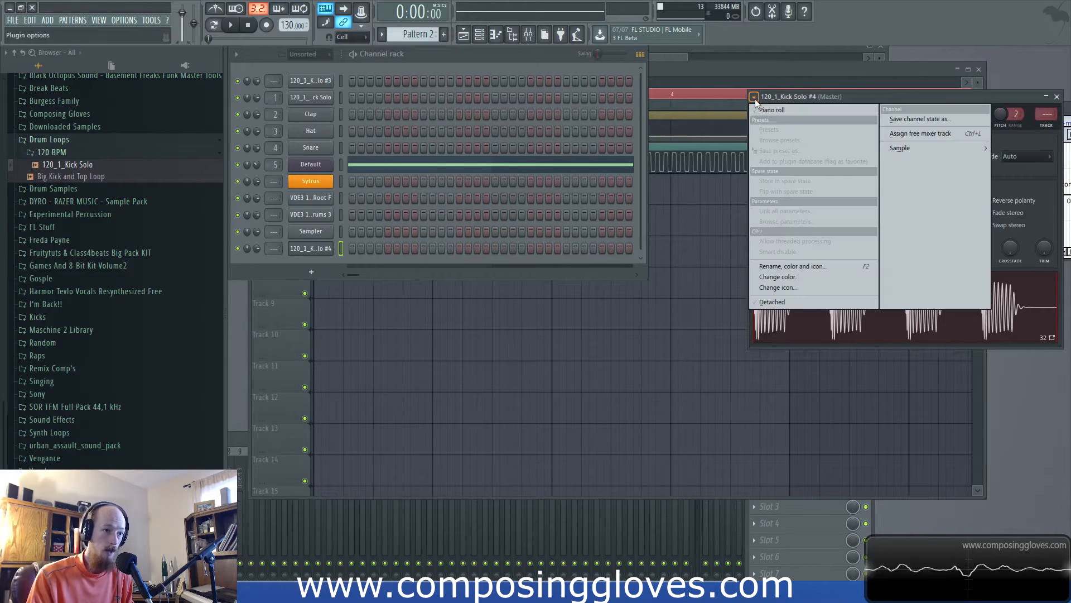
pyautogui.click(813, 303)
pyautogui.click(679, 86)
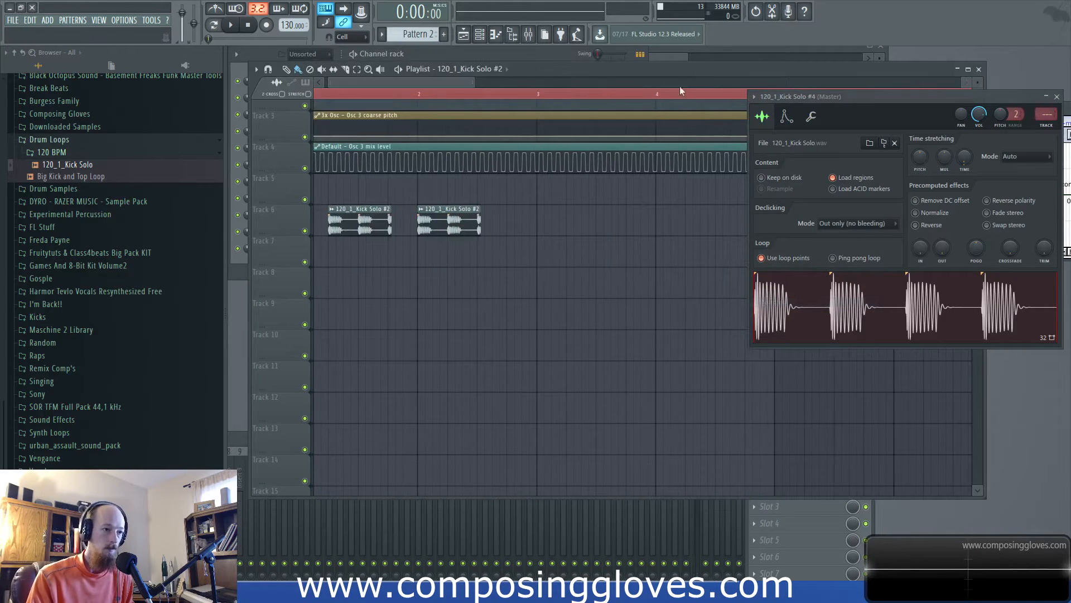
# - Try the declicking modes of the 120_1_Kick Solo #4 channel against its Playlist clip, finishing on Smooth (bleeding)
pyautogui.scroll(3, 517, 290)
pyautogui.moveTo(516, 291); pyautogui.dragTo(909, 329)
pyautogui.scroll(2, 698, 287)
pyautogui.scroll(-2, 643, 290)
pyautogui.moveTo(618, 290); pyautogui.dragTo(579, 280)
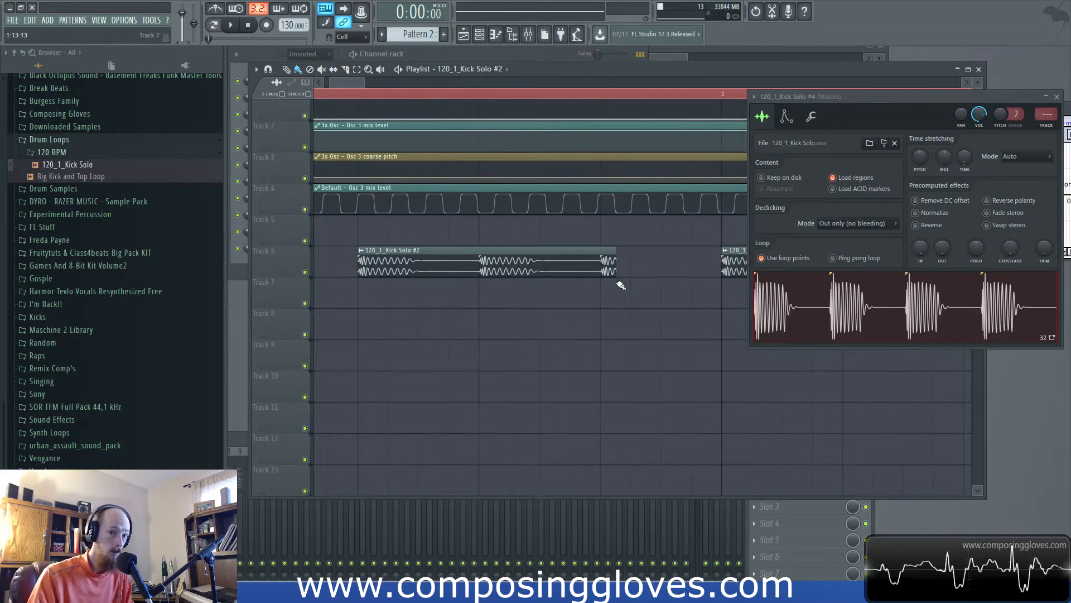
pyautogui.scroll(3, 620, 285)
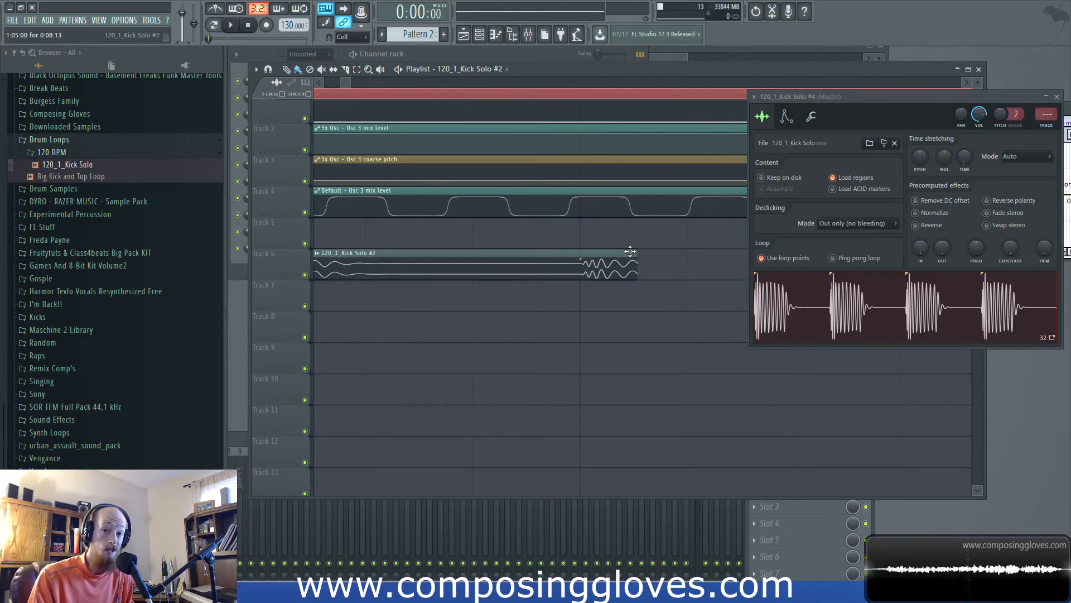
pyautogui.click(872, 230)
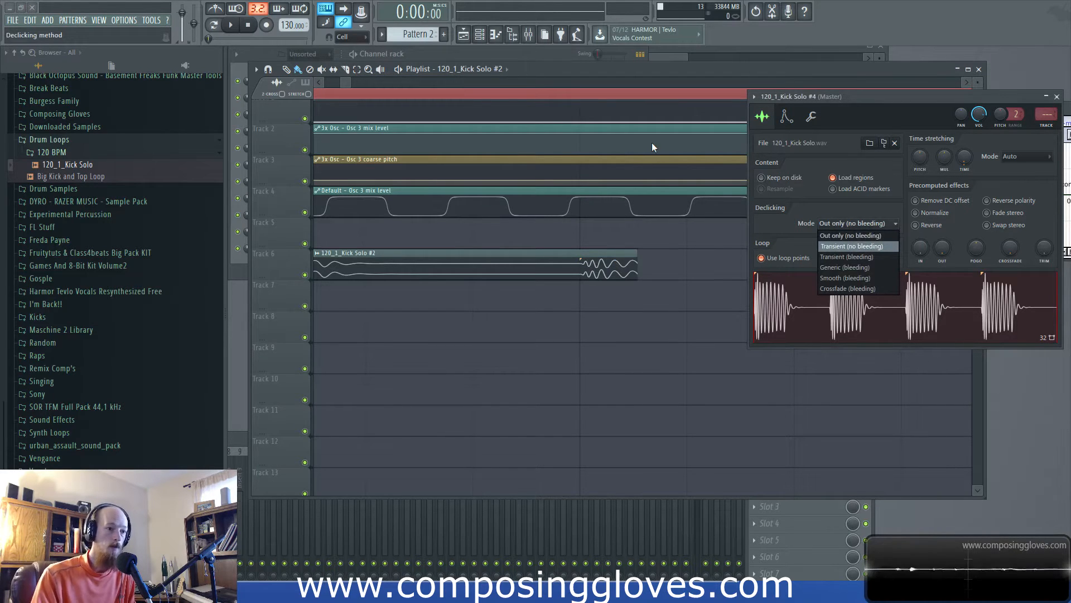
pyautogui.click(879, 256)
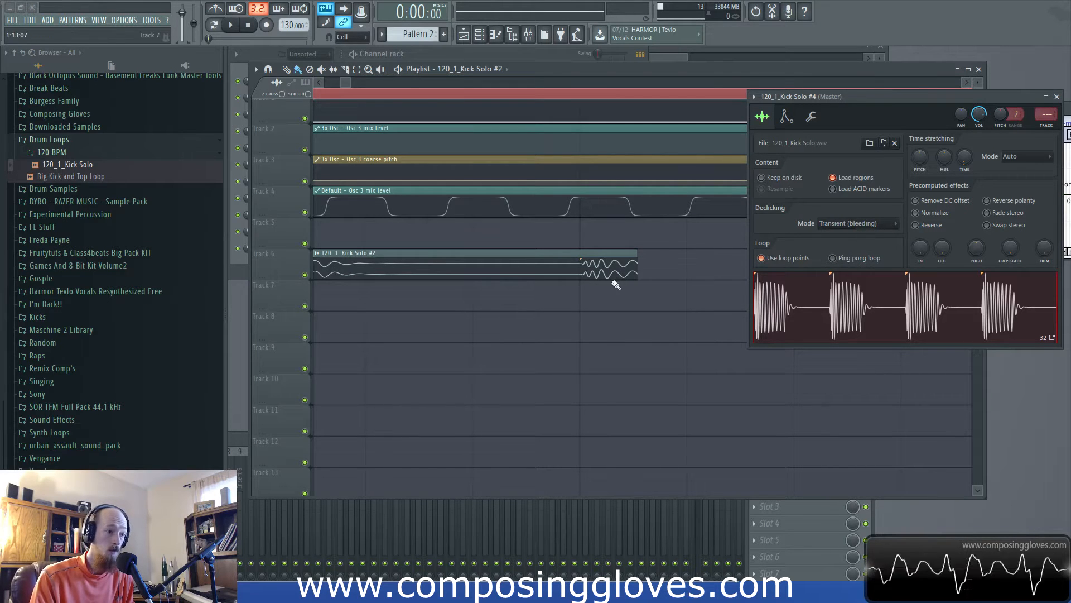
pyautogui.scroll(-2, 847, 230)
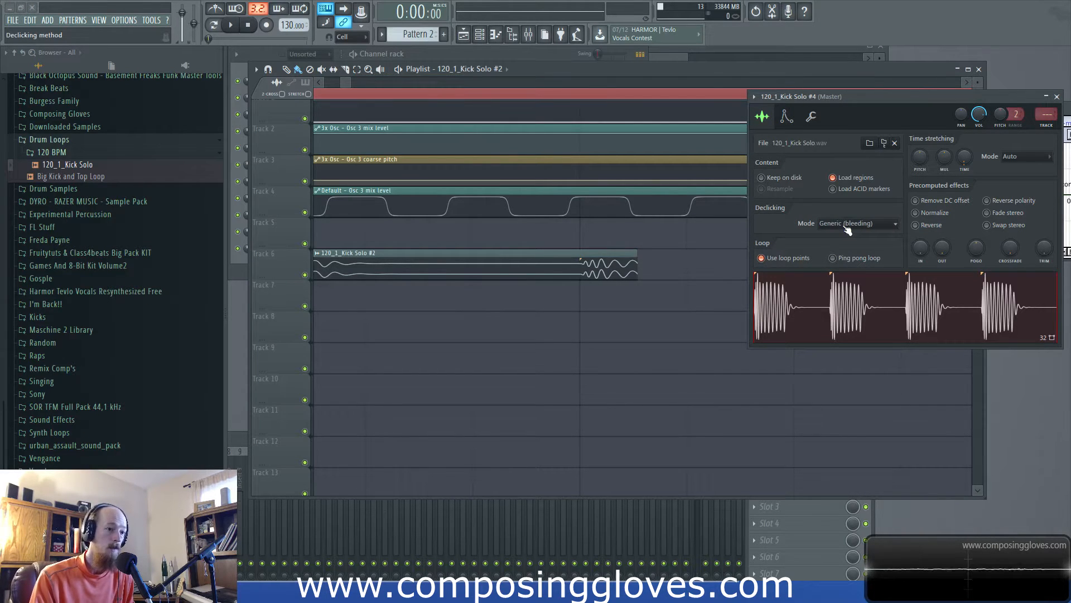
pyautogui.click(847, 224)
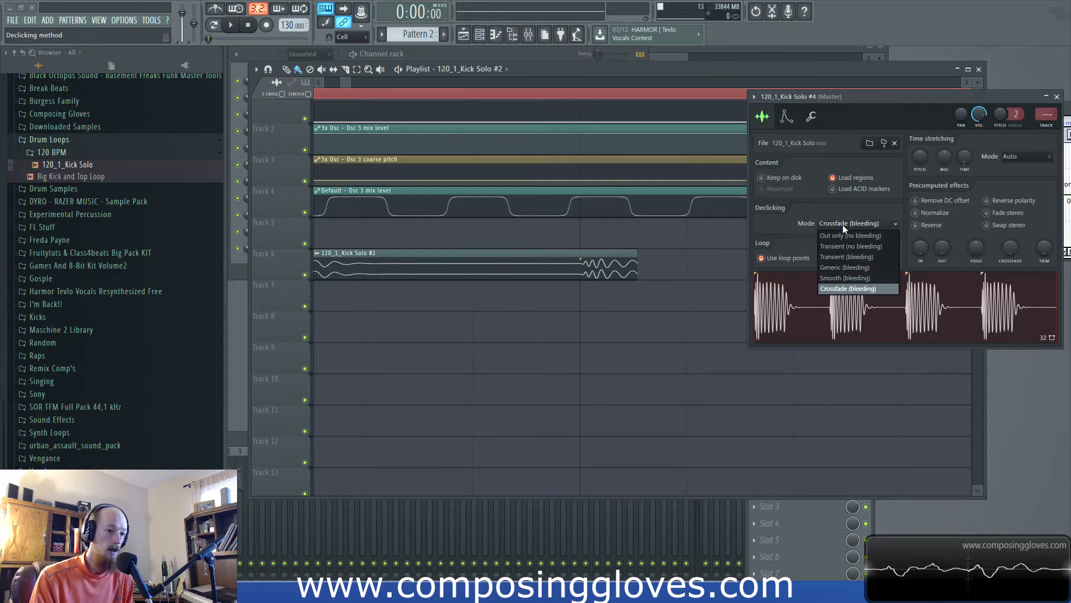
pyautogui.click(844, 278)
# - Open the 120_1_Kick Solo #2 clip's channel settings in place of the #4 window and show its waveform as a single combined channel
pyautogui.doubleClick(572, 278)
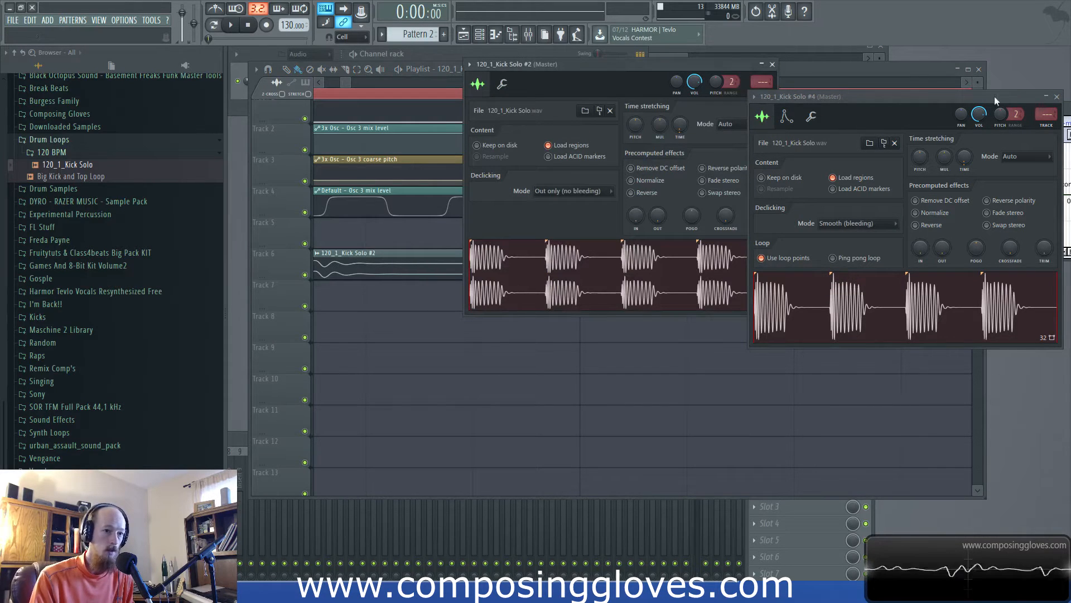
pyautogui.click(1057, 98)
pyautogui.moveTo(681, 66); pyautogui.dragTo(979, 90)
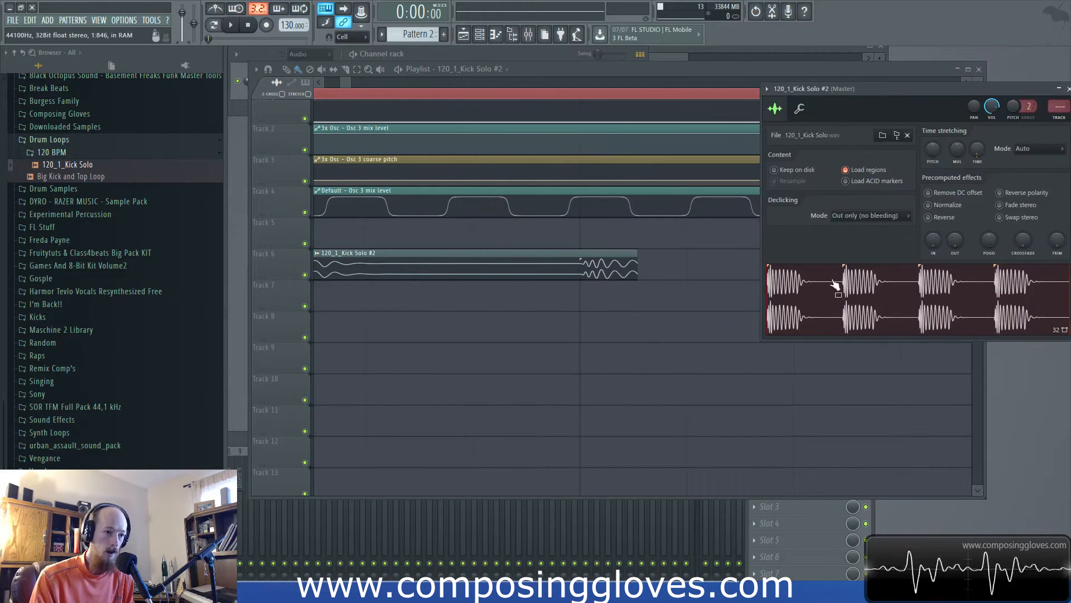
pyautogui.rightClick(845, 299)
pyautogui.click(921, 372)
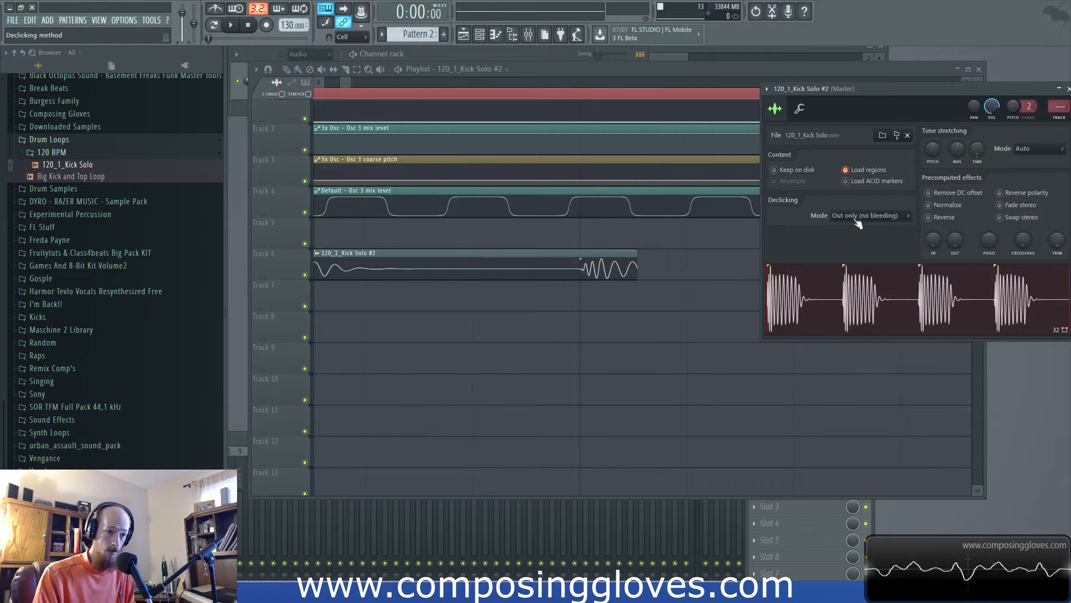
# - Cycle the #2 clip's declicking mode through Transient, Generic, Smooth and Crossfade (bleeding), returning it to Out only (no bleeding)
pyautogui.scroll(-1, 865, 220)
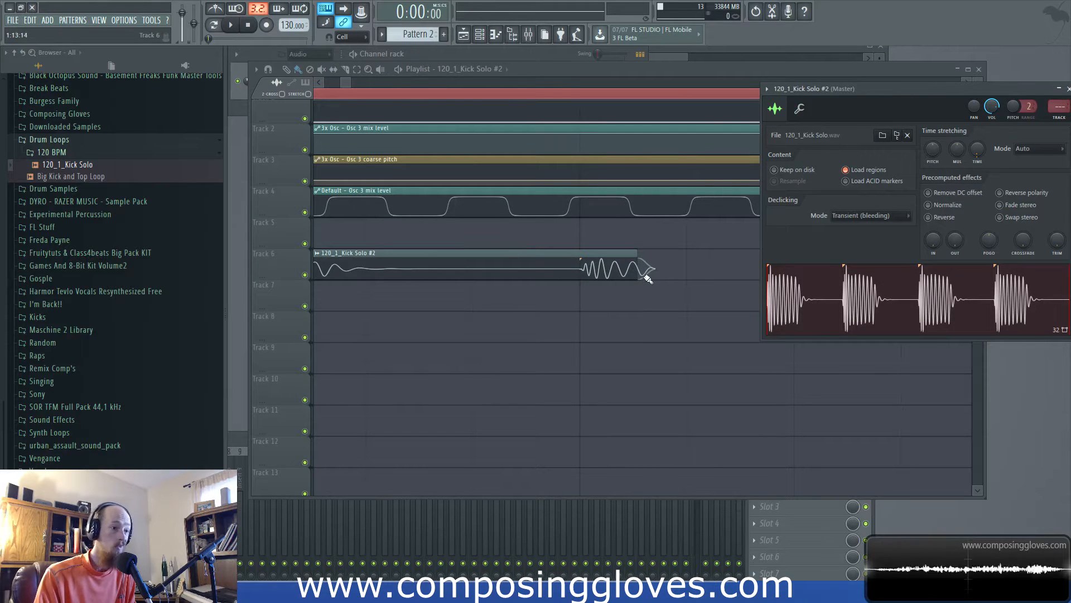
pyautogui.scroll(-1, 863, 219)
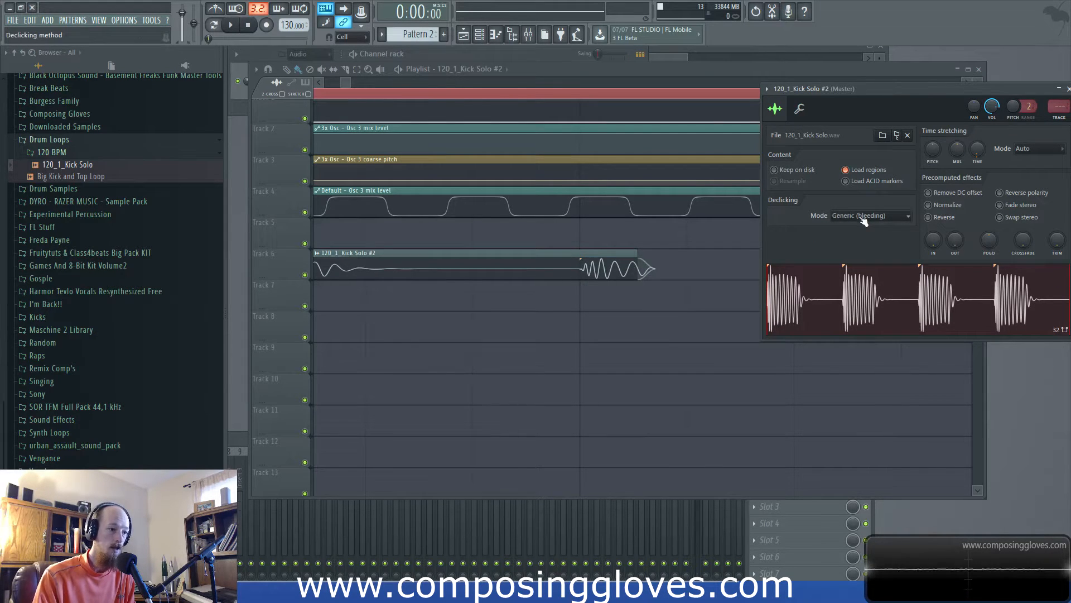
pyautogui.scroll(-1, 864, 220)
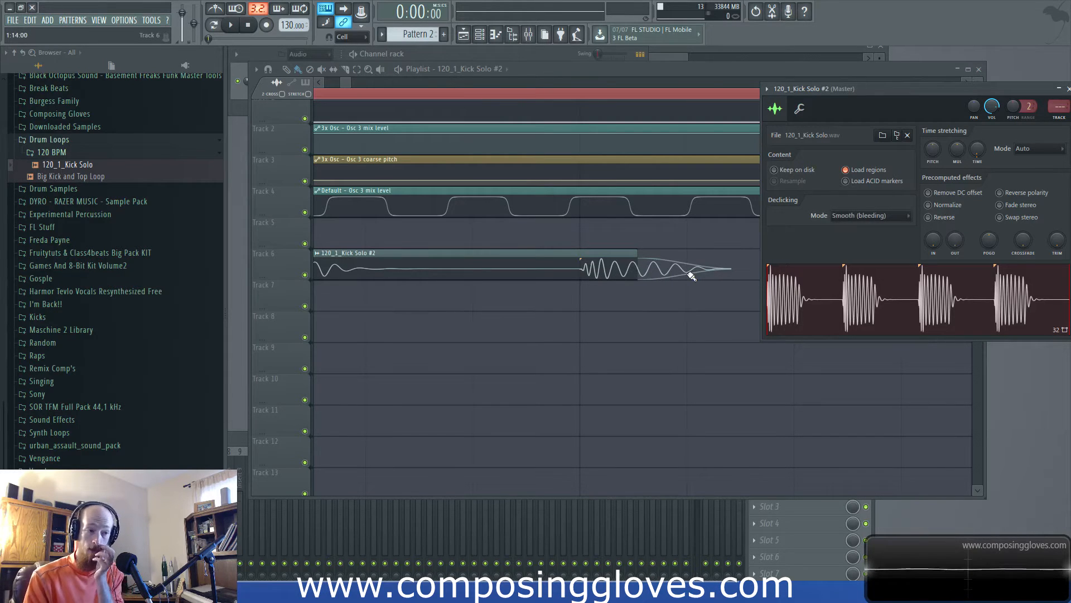
pyautogui.scroll(-1, 892, 223)
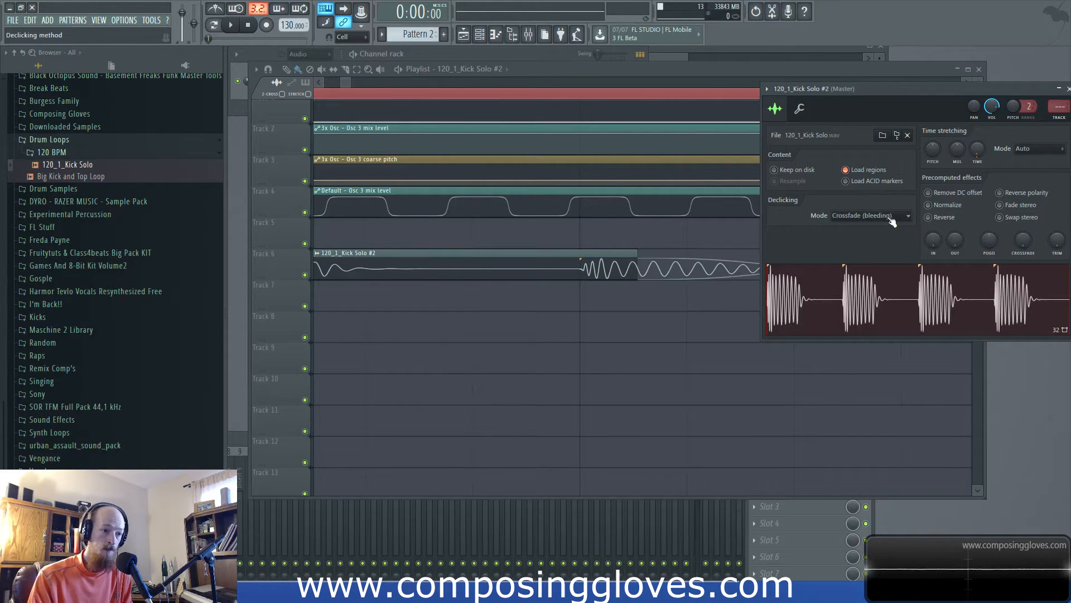
pyautogui.moveTo(883, 89); pyautogui.dragTo(801, 77)
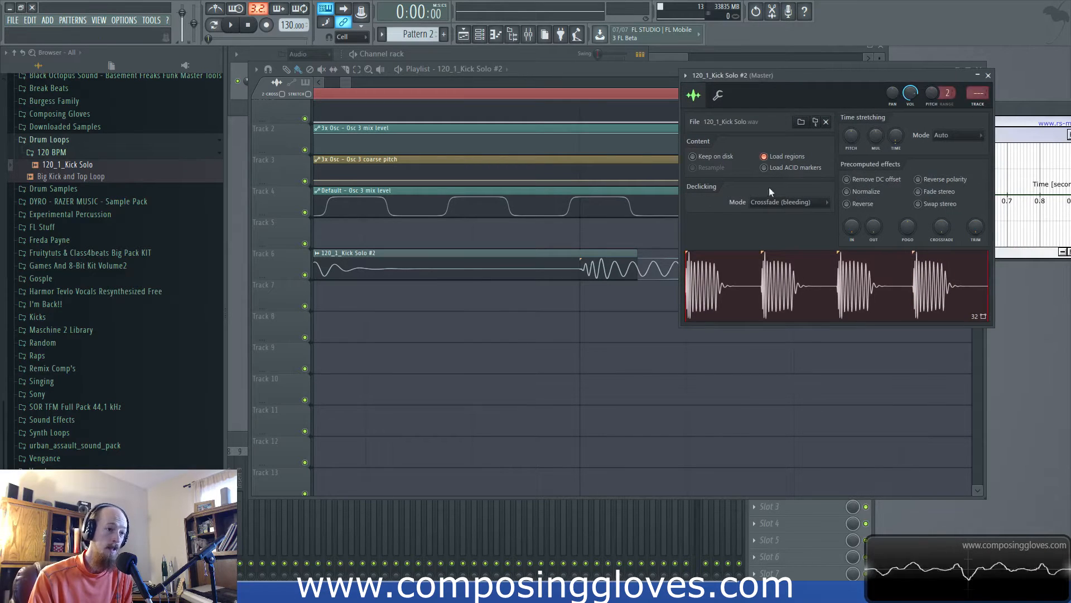
pyautogui.scroll(-1, 778, 205)
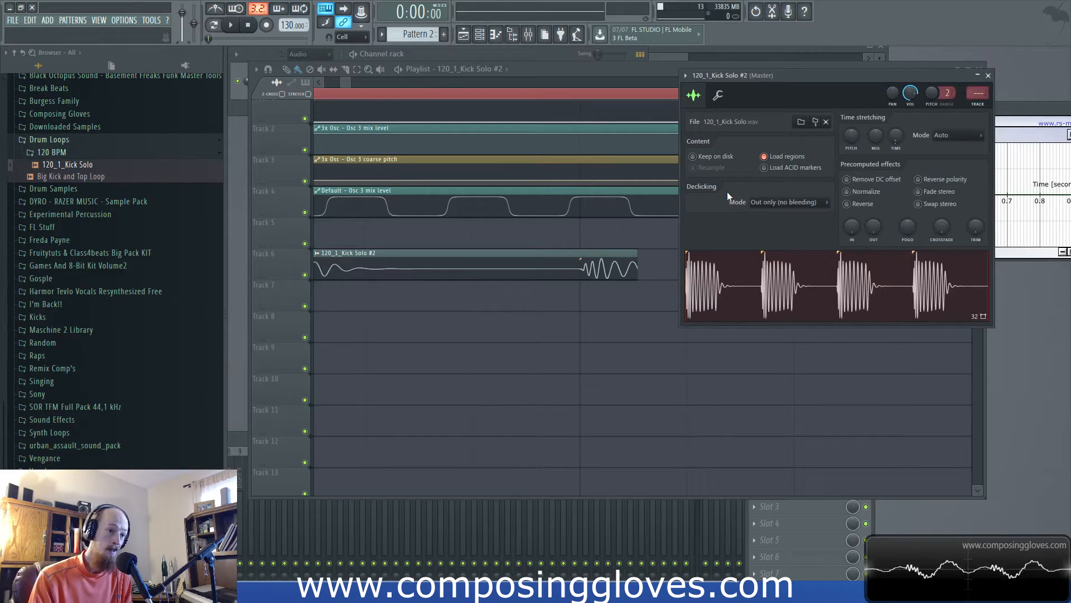
# - Reposition the 120_1_Kick Solo #2 channel window over the Playlist and try its Remove DC offset effect
pyautogui.moveTo(728, 192); pyautogui.dragTo(660, 196)
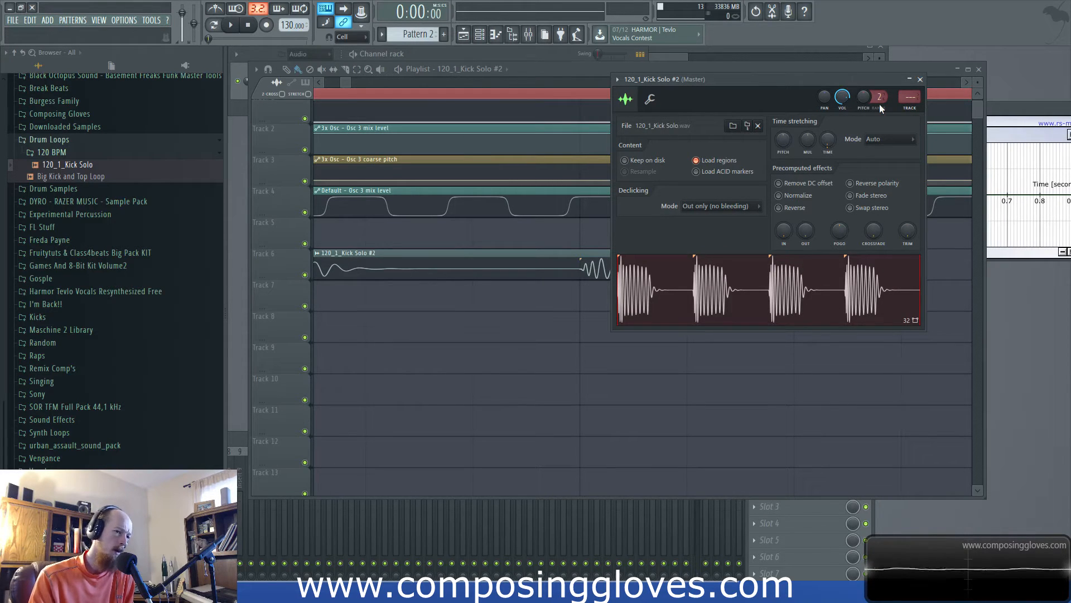
pyautogui.moveTo(795, 82); pyautogui.dragTo(816, 56)
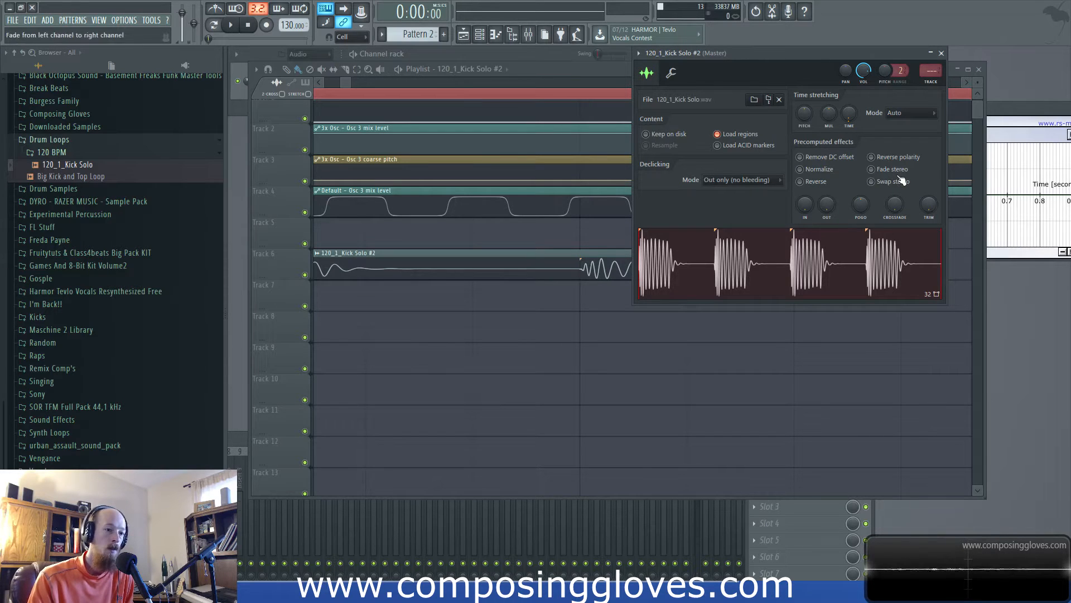
pyautogui.click(801, 158)
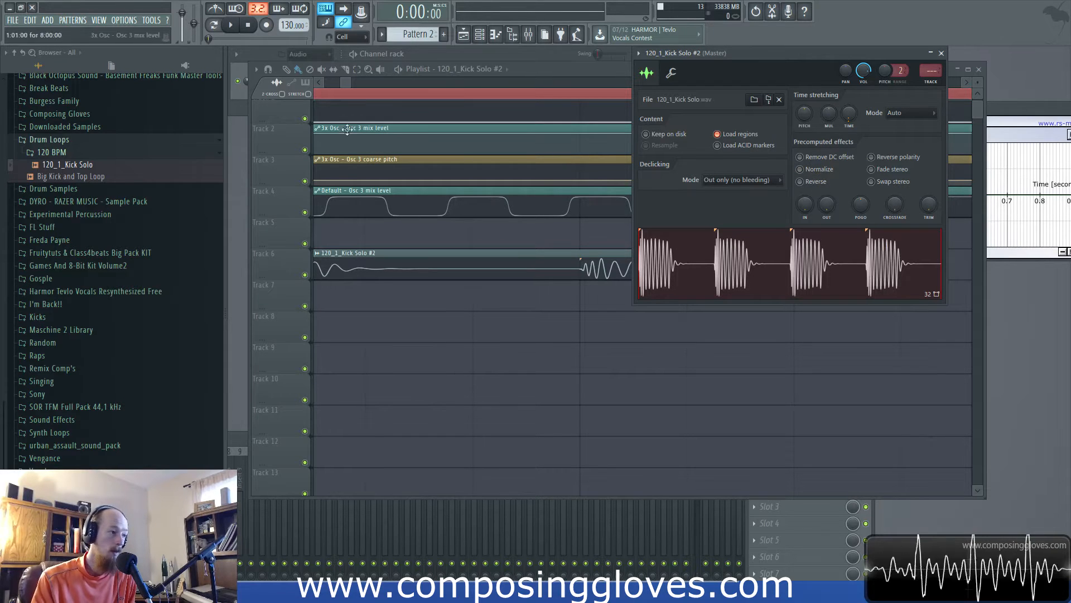
# - Bring up the channel rack filtered to the Unsorted group and collapse the 120 BPM folder in the browser
pyautogui.press('F6')
pyautogui.click(312, 108)
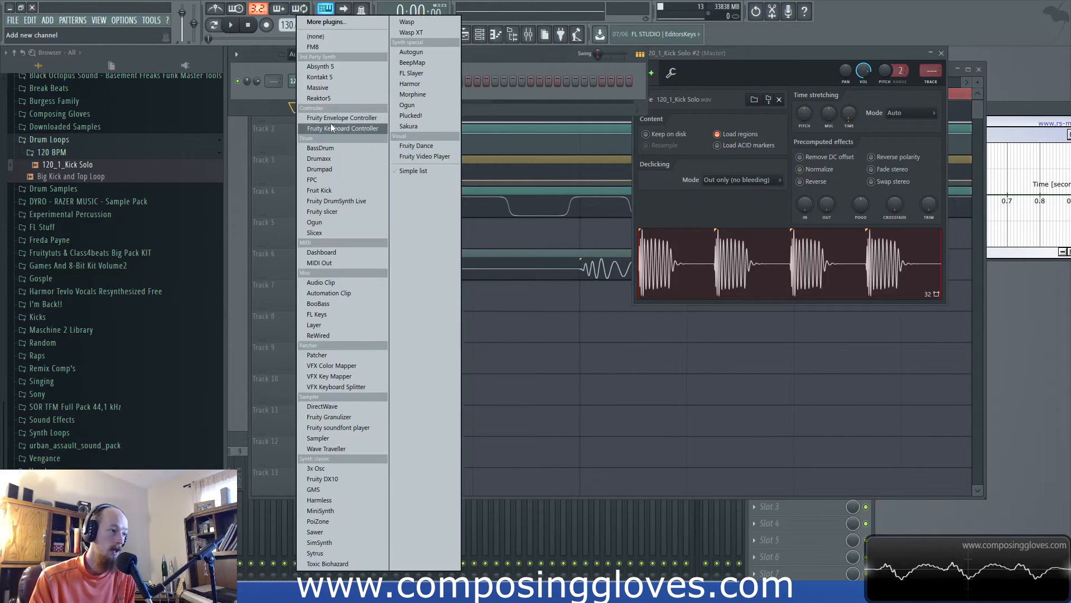
pyautogui.click(276, 109)
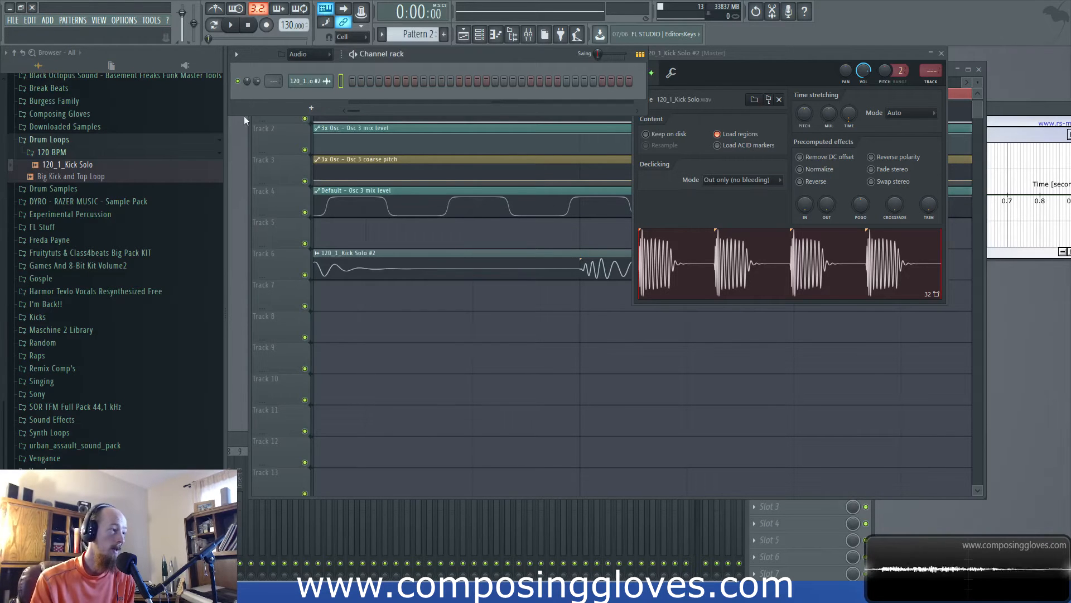
pyautogui.click(307, 55)
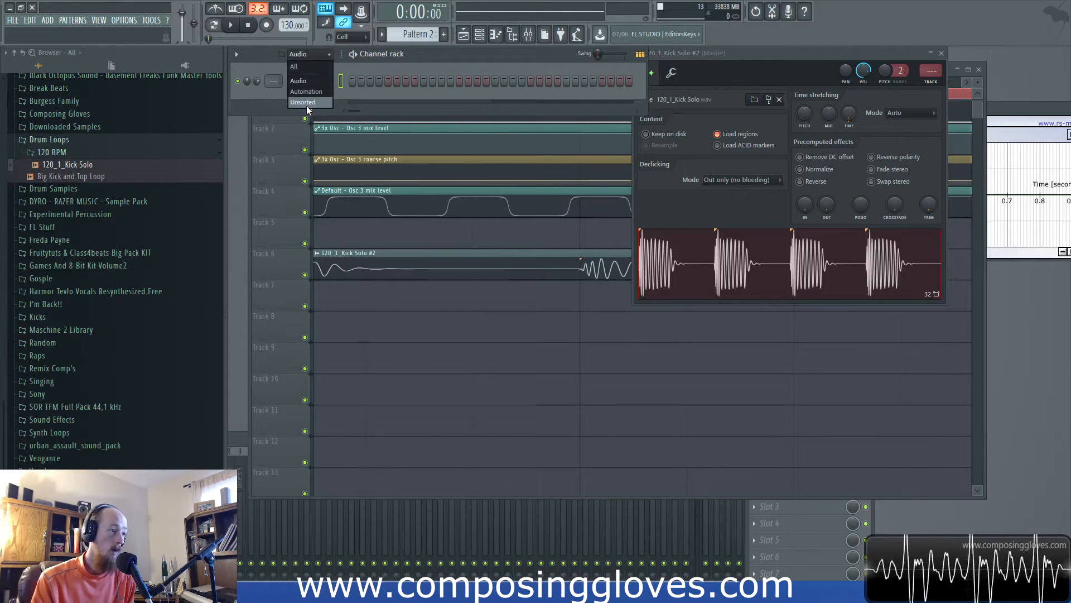
pyautogui.click(306, 103)
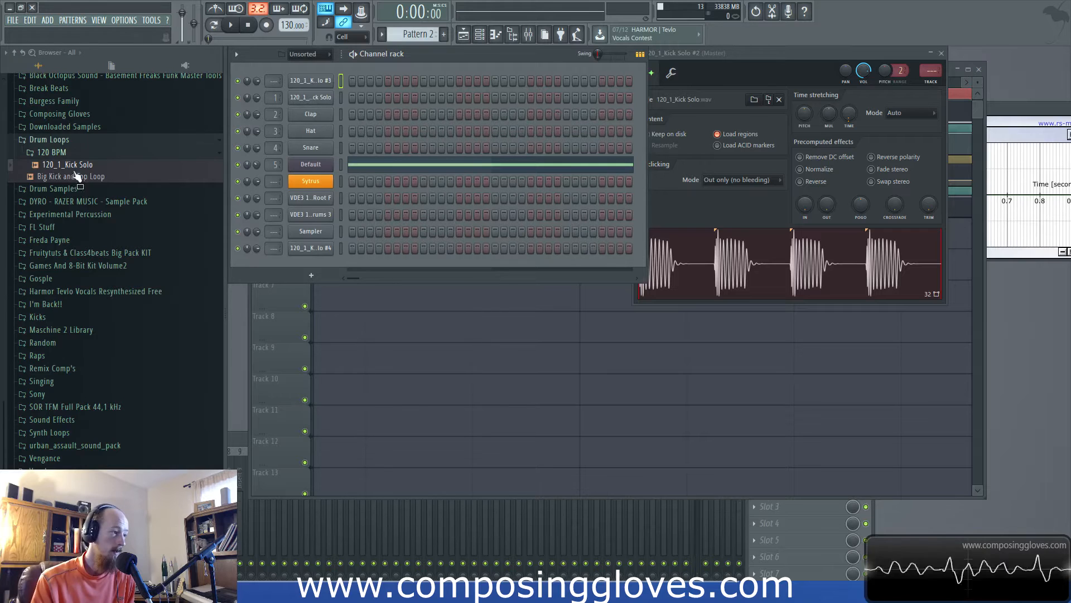
pyautogui.click(66, 152)
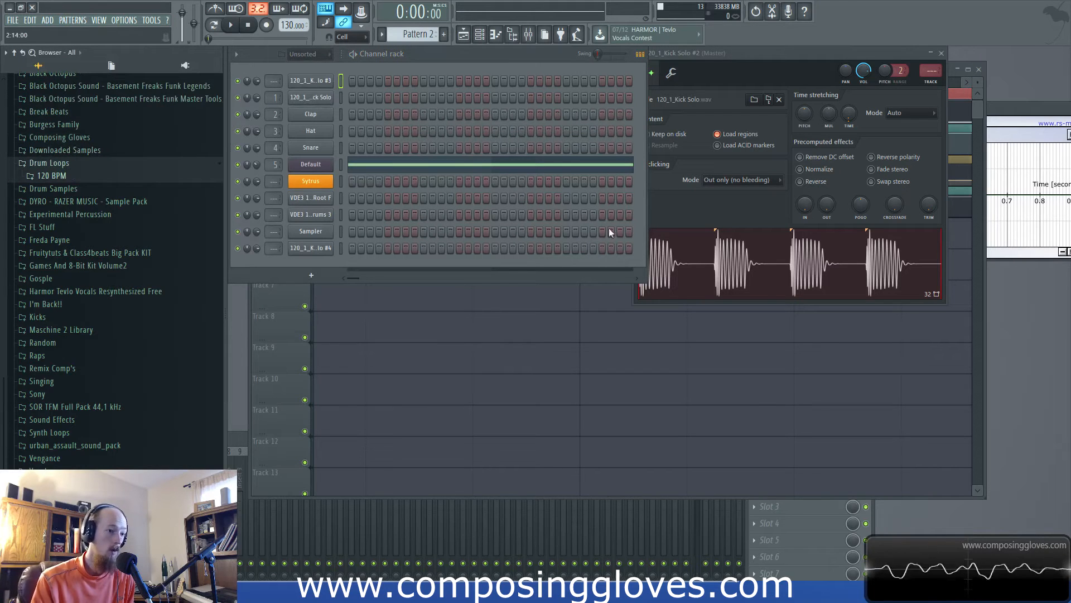
# - Toggle Normalize on and back off for the 120_1_Kick Solo #2 sample and preview the sound
pyautogui.click(741, 267)
pyautogui.click(245, 25)
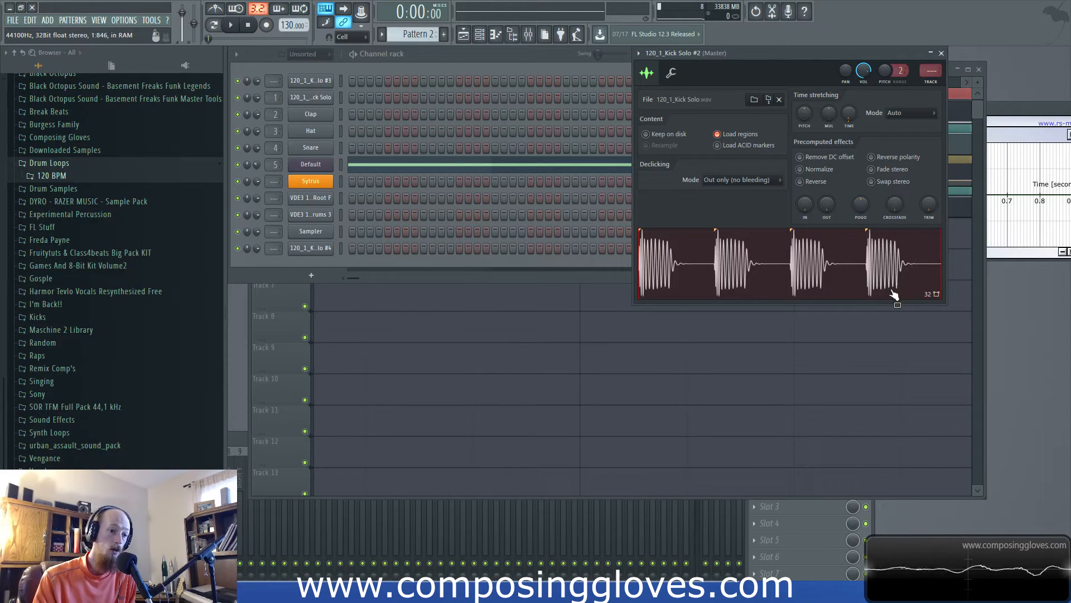
pyautogui.click(800, 169)
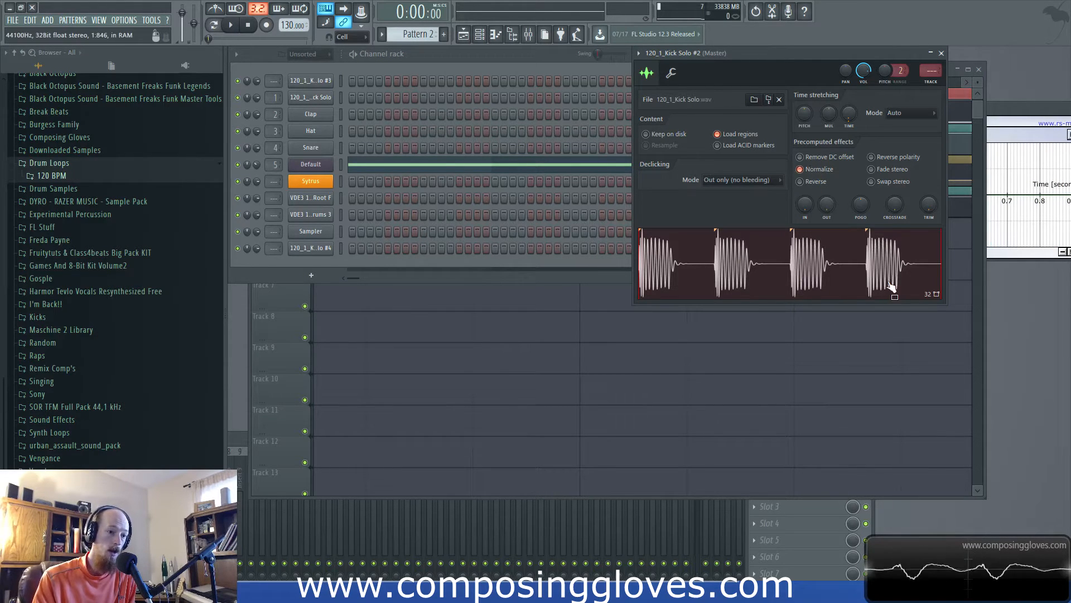
pyautogui.click(803, 169)
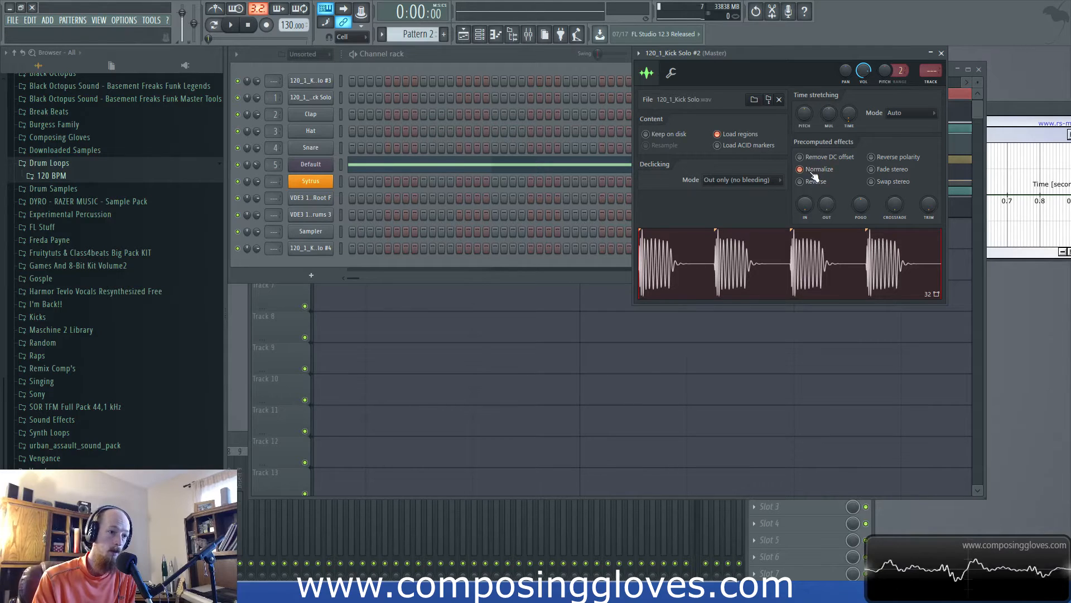
pyautogui.click(872, 232)
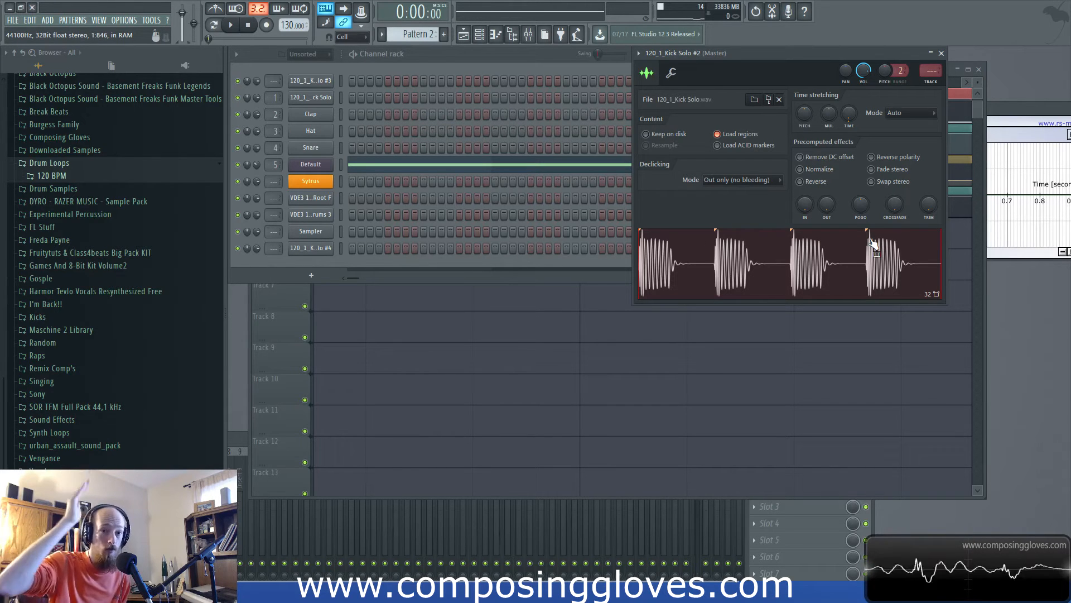
pyautogui.click(873, 244)
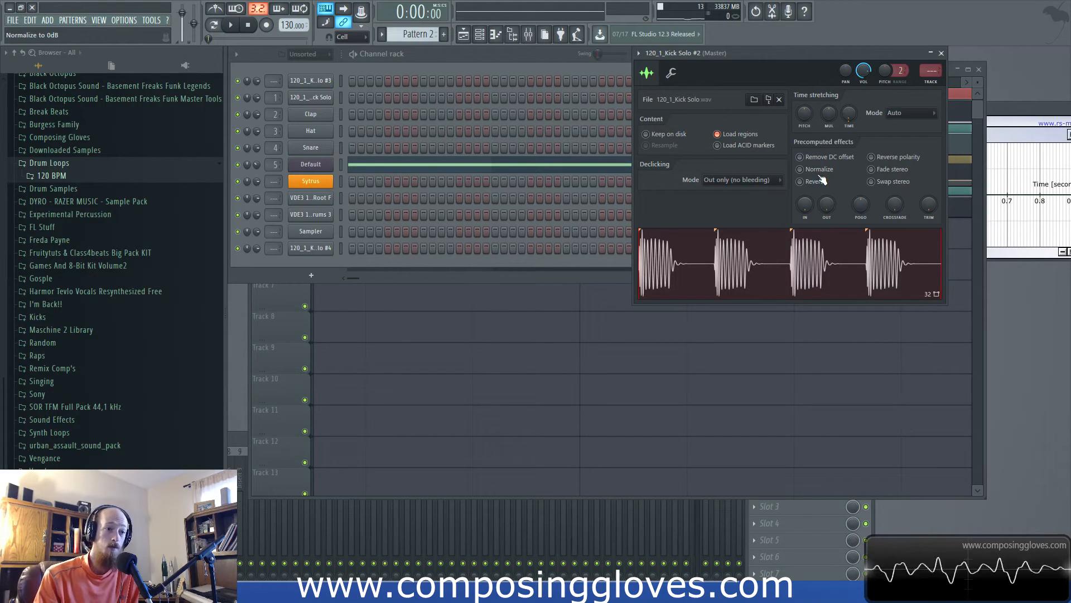
# - Lower and restore the 120_1_Kick Solo #2 channel volume, and toggle Reverse on and back off
pyautogui.moveTo(864, 71); pyautogui.dragTo(863, 79)
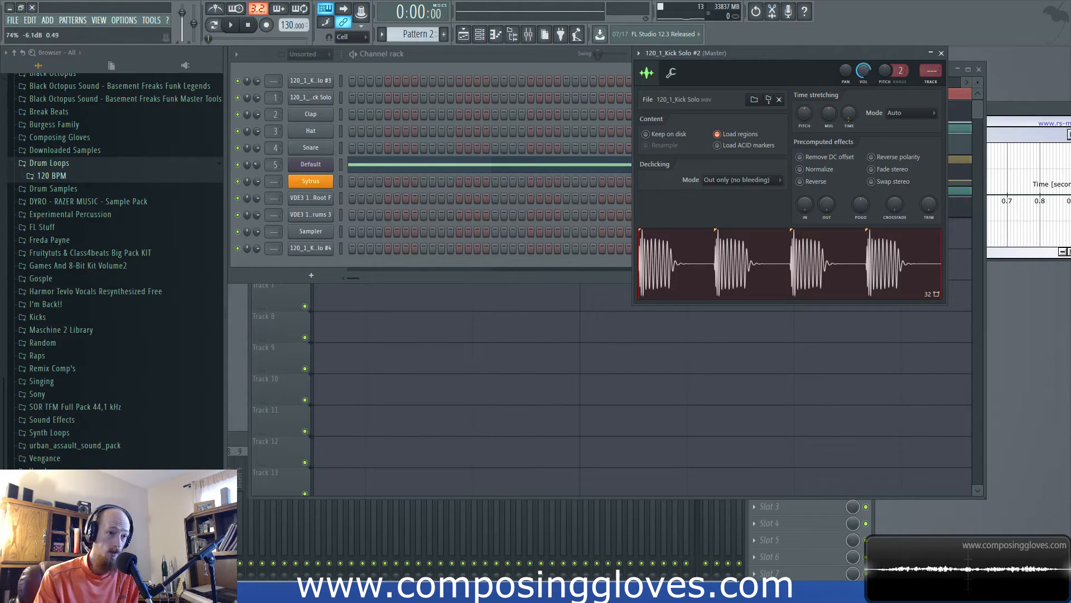
pyautogui.scroll(2, 864, 71)
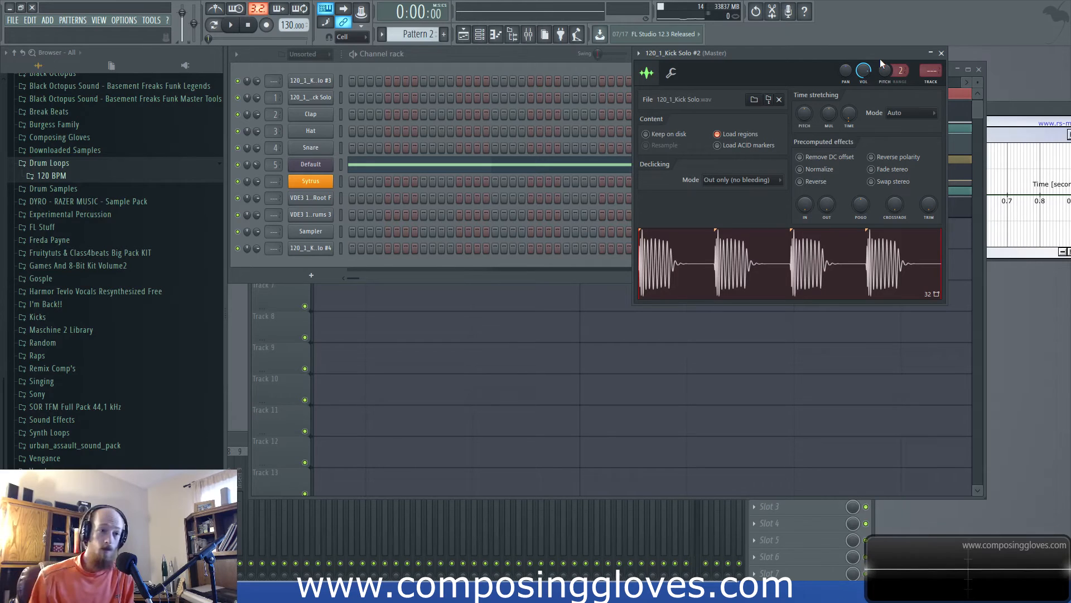
pyautogui.click(807, 182)
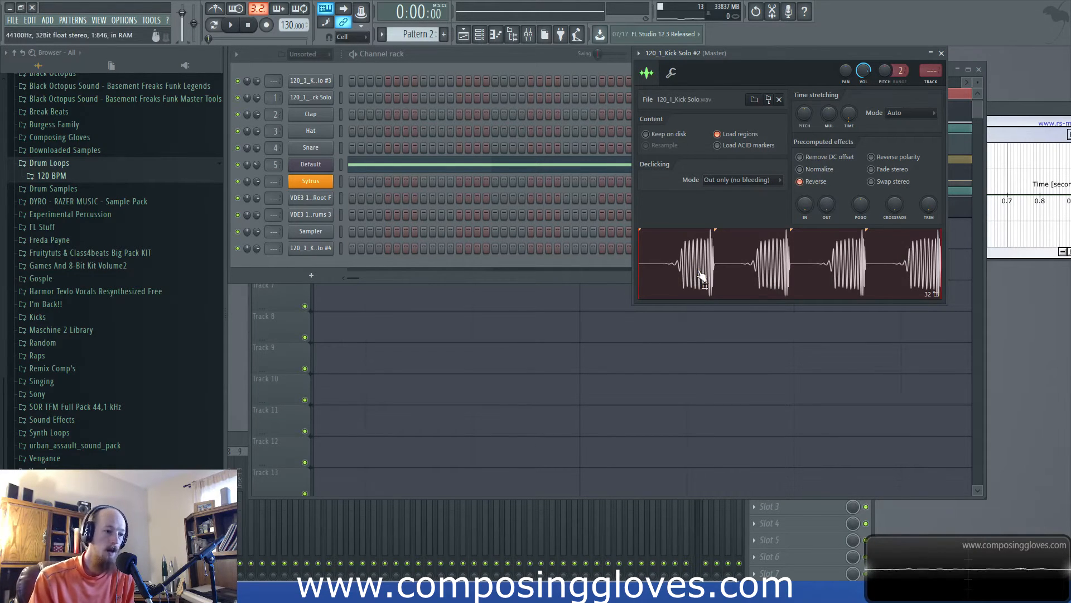
pyautogui.click(801, 182)
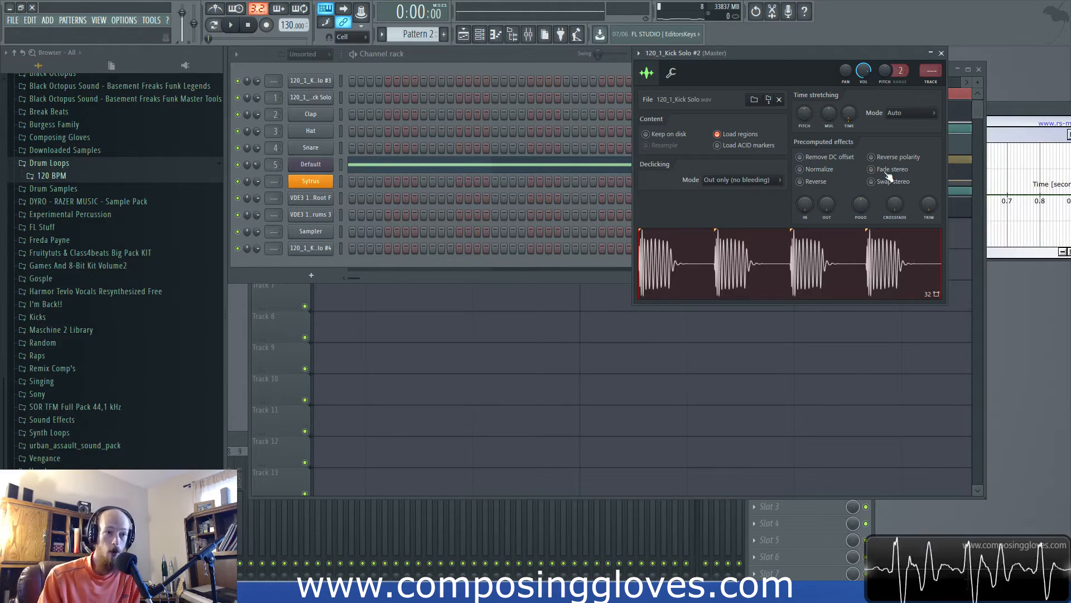
# - Enable Fade stereo for the 120_1_Kick Solo #2 sample and preview the result
pyautogui.click(872, 169)
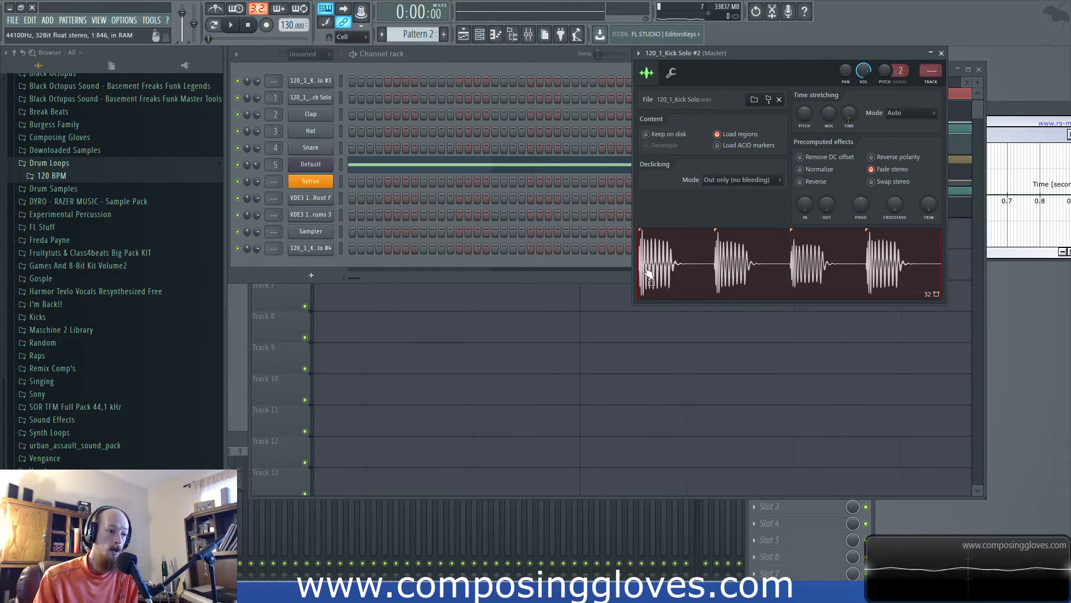
pyautogui.click(673, 274)
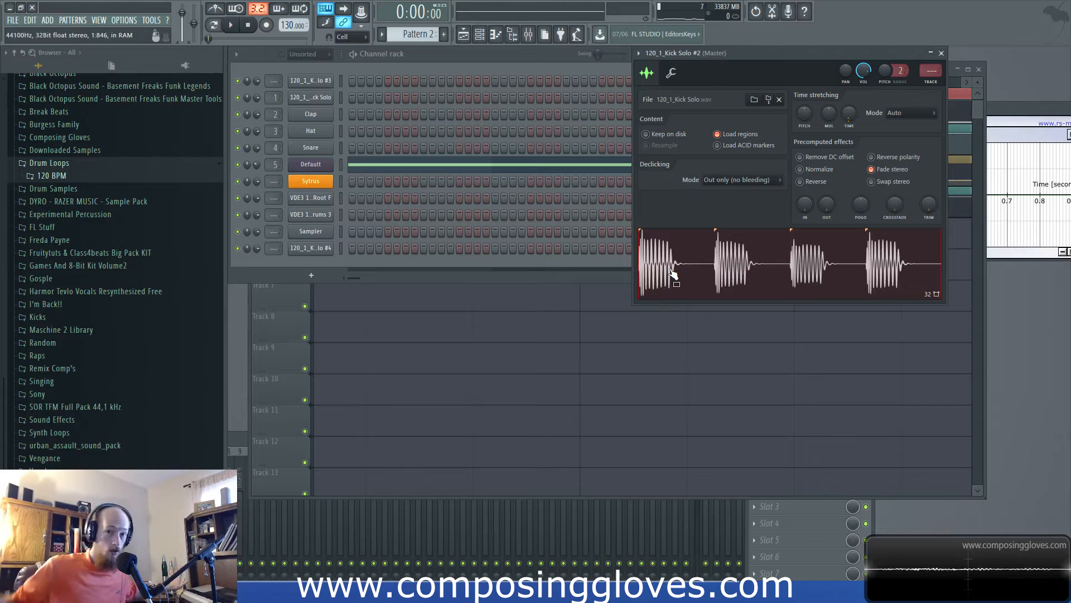
pyautogui.click(754, 276)
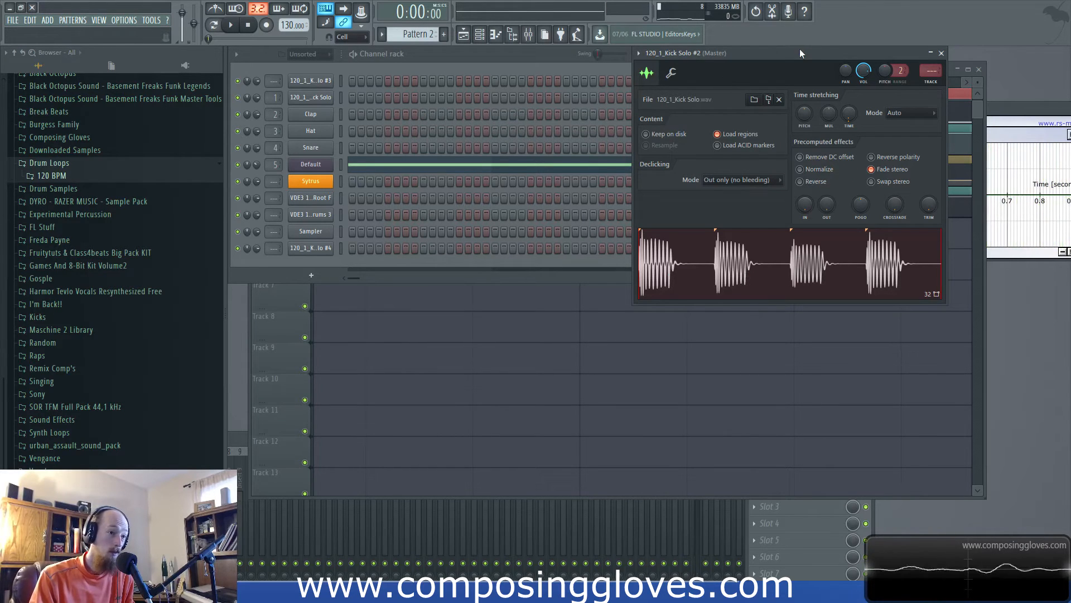
# - Enable Swap stereo for the 120_1_Kick Solo #2 sample, preview it, and turn off both Swap stereo and Fade stereo
pyautogui.click(890, 185)
pyautogui.click(876, 270)
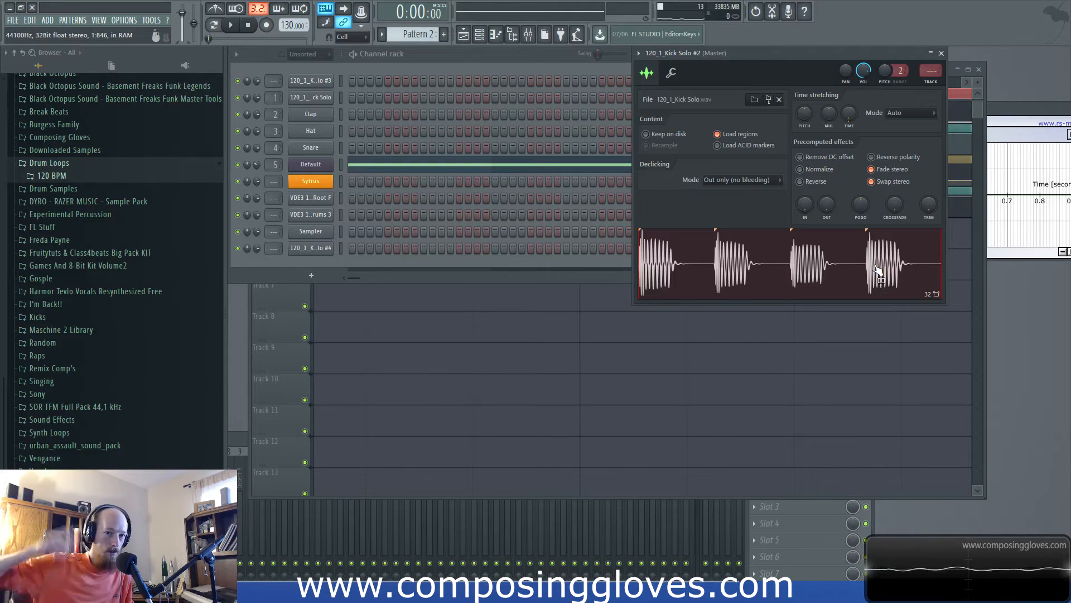
pyautogui.click(871, 182)
pyautogui.click(871, 169)
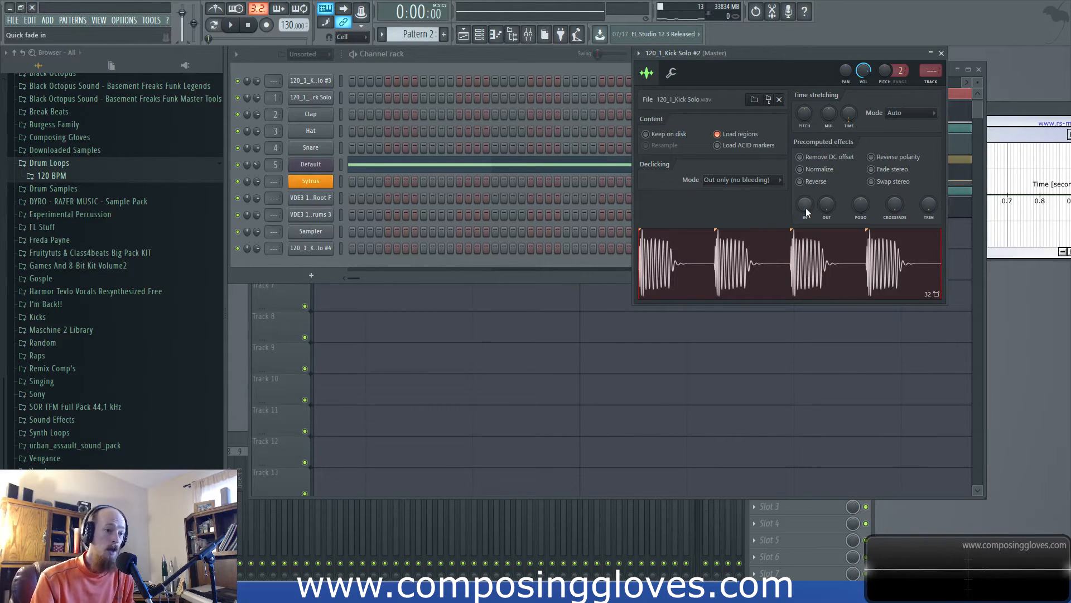
# - Raise and reset the quick fade in, and do the same with the quick fade out, on the 120_1_Kick Solo #2 sample
pyautogui.moveTo(809, 212)
pyautogui.mouseDown()
pyautogui.moveTo(809, 189)
pyautogui.moveTo(806, 223)
pyautogui.mouseUp()
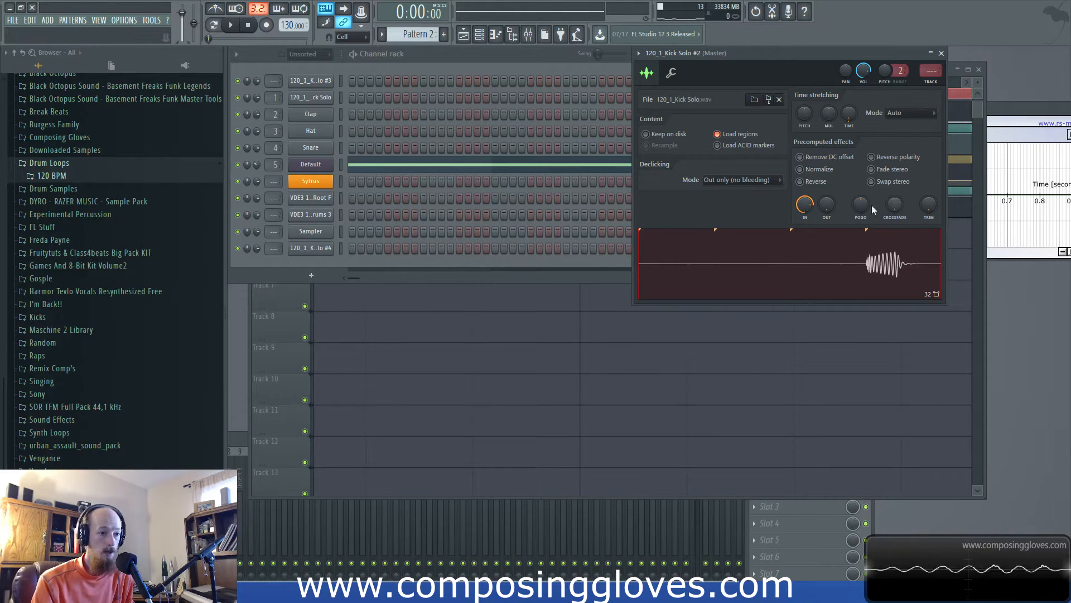
pyautogui.moveTo(811, 206)
pyautogui.mouseDown()
pyautogui.moveTo(812, 237)
pyautogui.moveTo(805, 201)
pyautogui.moveTo(805, 220)
pyautogui.mouseUp()
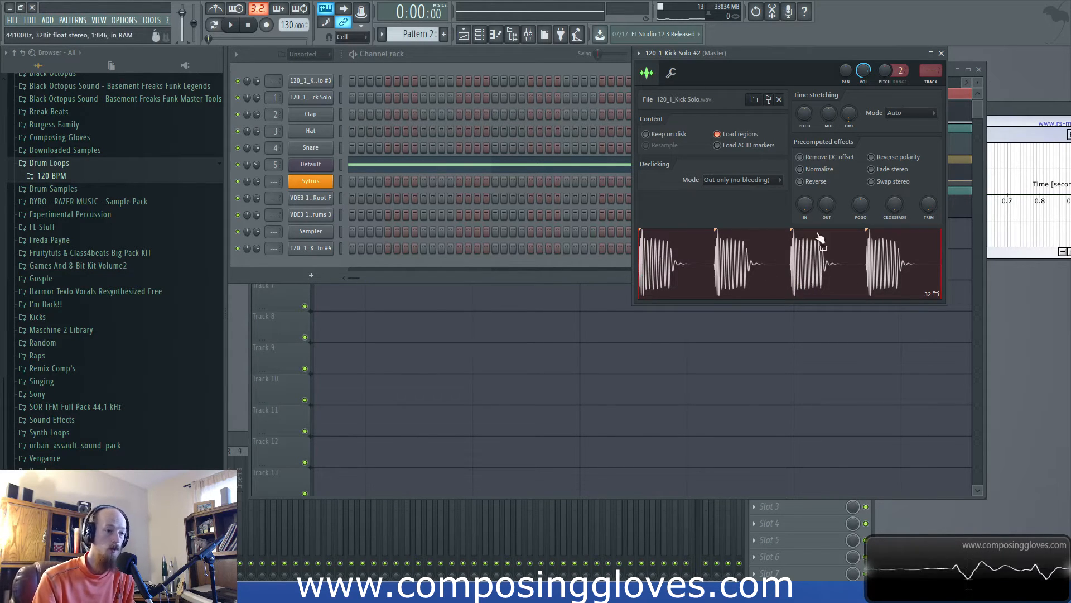
pyautogui.moveTo(826, 205); pyautogui.dragTo(827, 184)
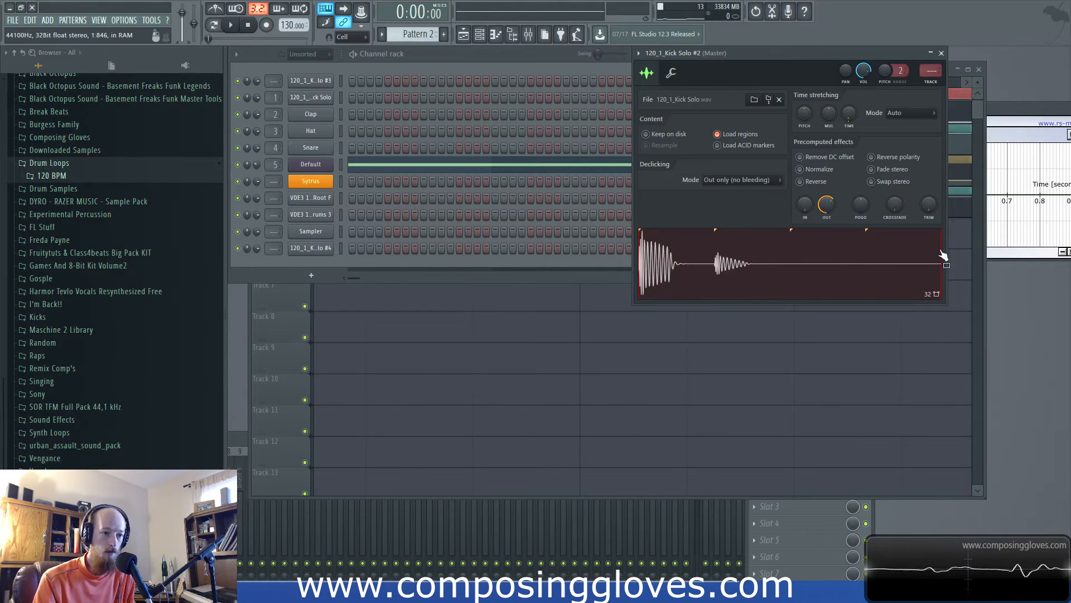
pyautogui.moveTo(827, 206); pyautogui.dragTo(827, 230)
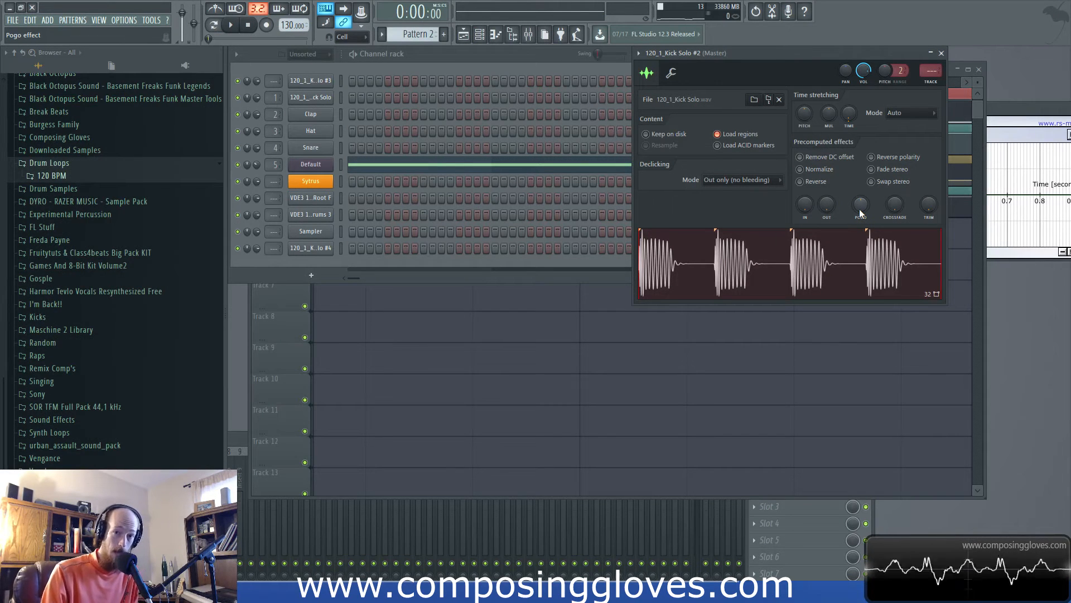
# - Set the Pogo effect on 120_1_Kick Solo #2 to 100%, to -100% and back to full positive, previewing the negative and positive extremes
pyautogui.moveTo(860, 206); pyautogui.dragTo(860, 168)
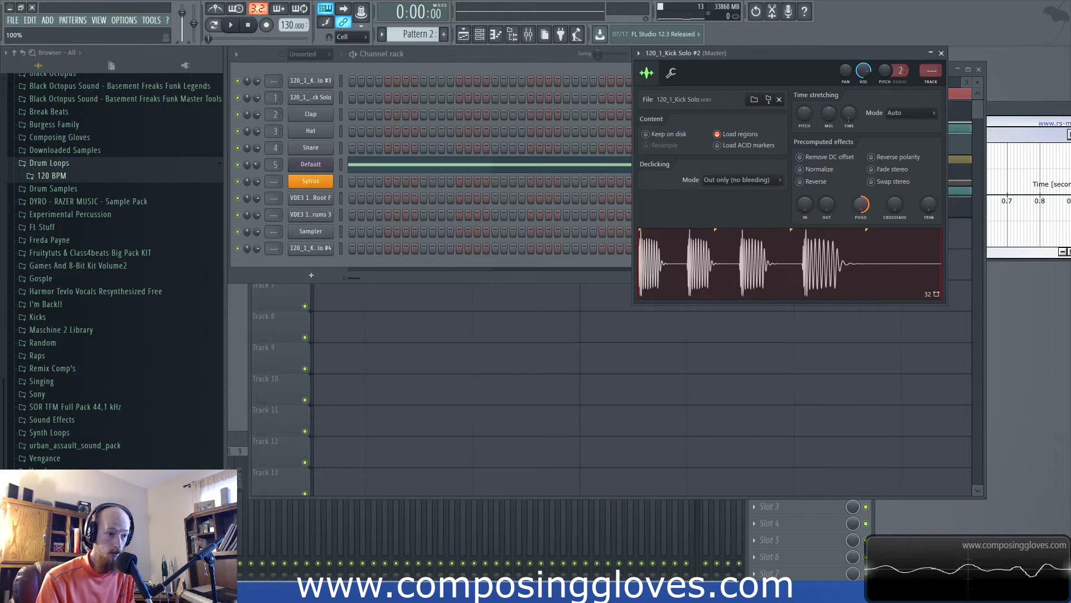
pyautogui.moveTo(861, 205); pyautogui.dragTo(861, 245)
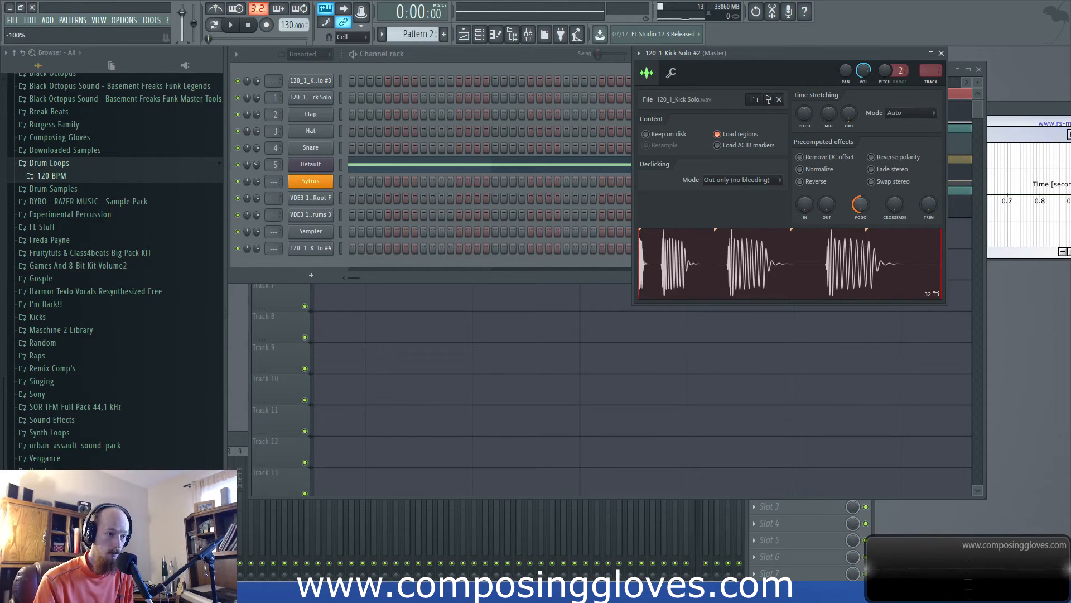
pyautogui.click(690, 257)
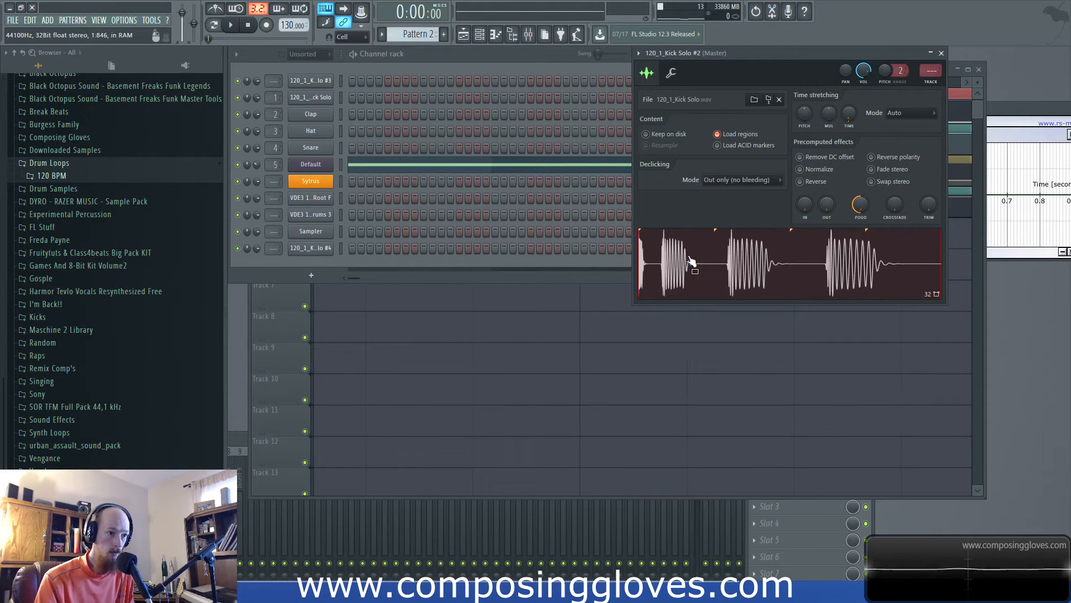
pyautogui.click(690, 258)
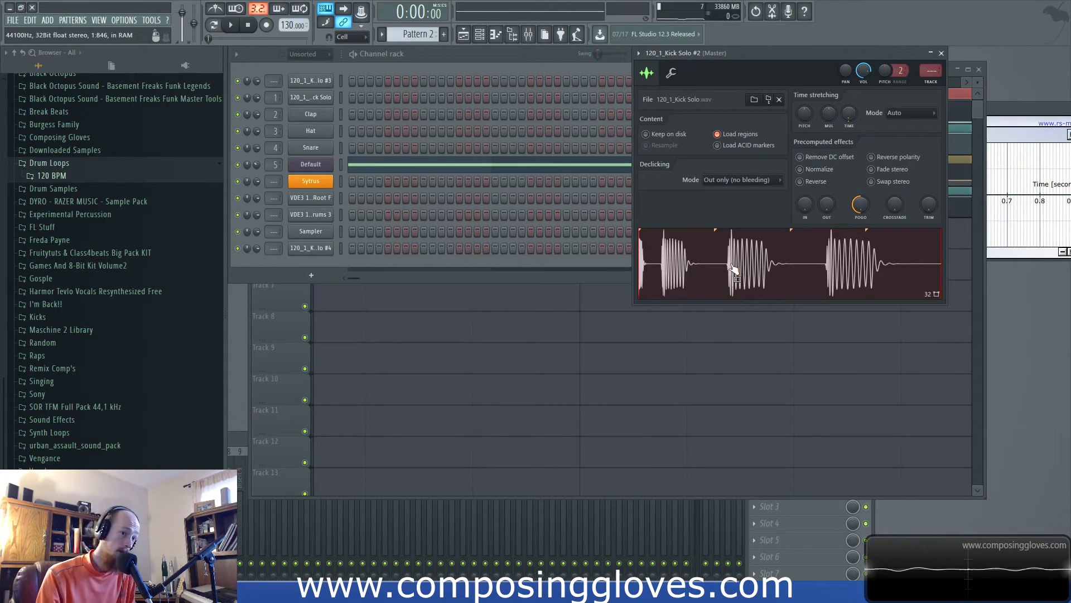
pyautogui.moveTo(864, 209); pyautogui.dragTo(863, 168)
pyautogui.click(827, 276)
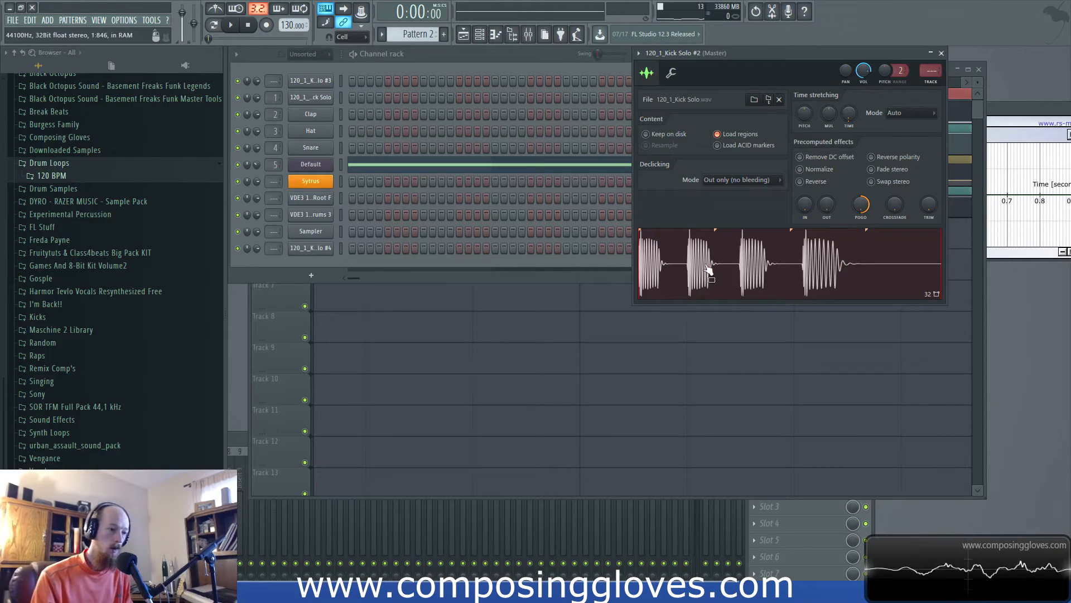
pyautogui.click(683, 251)
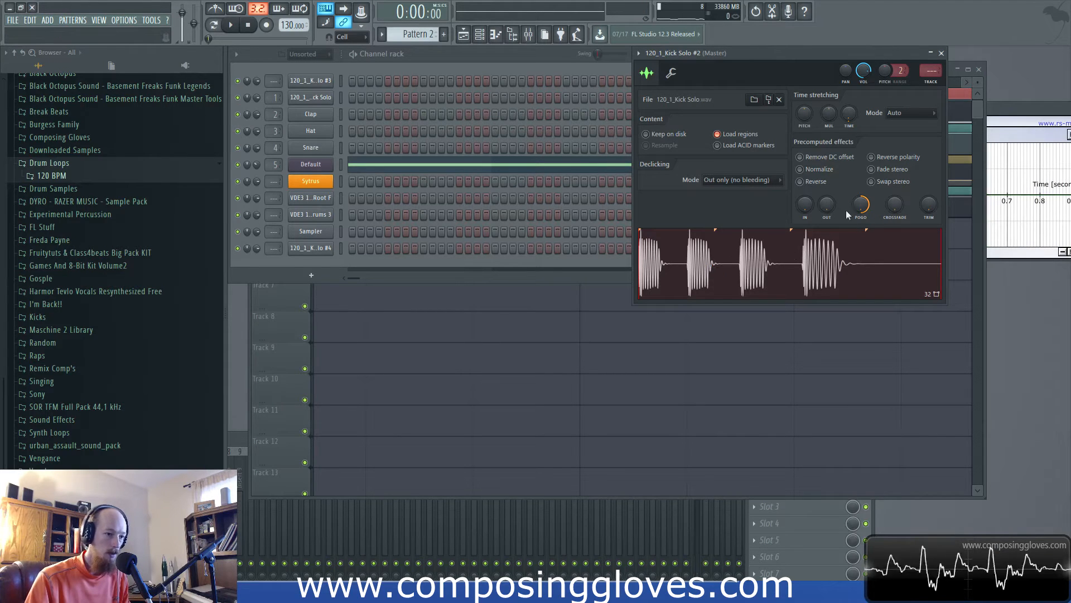
# - Compare the kick sample at alternating negative and positive Pogo settings by previewing each, and reset Pogo to its centre
pyautogui.moveTo(861, 204); pyautogui.dragTo(861, 211)
pyautogui.click(718, 274)
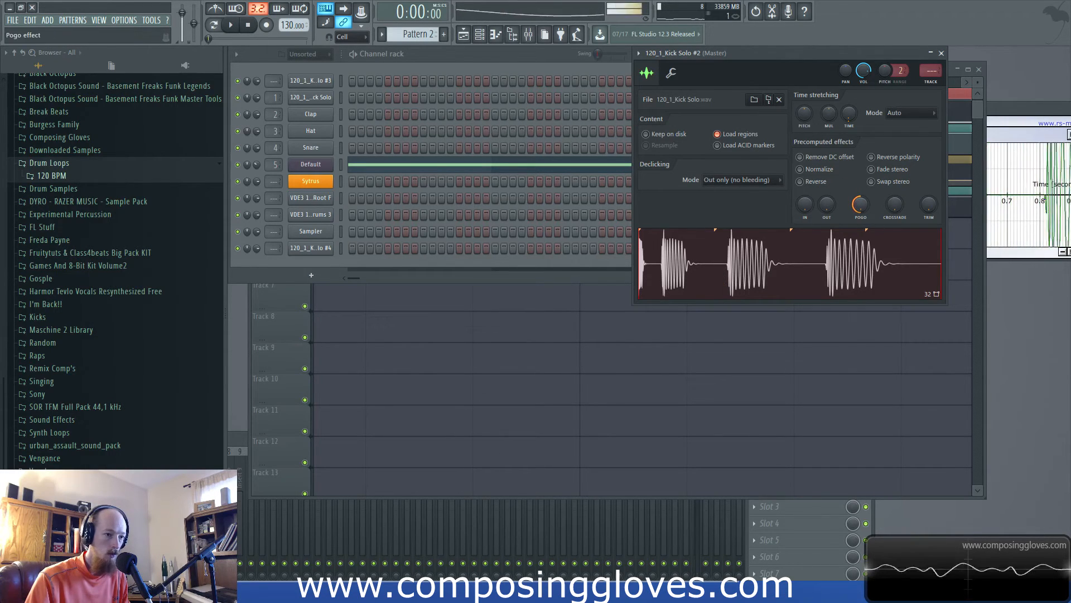
pyautogui.moveTo(862, 206); pyautogui.dragTo(869, 210)
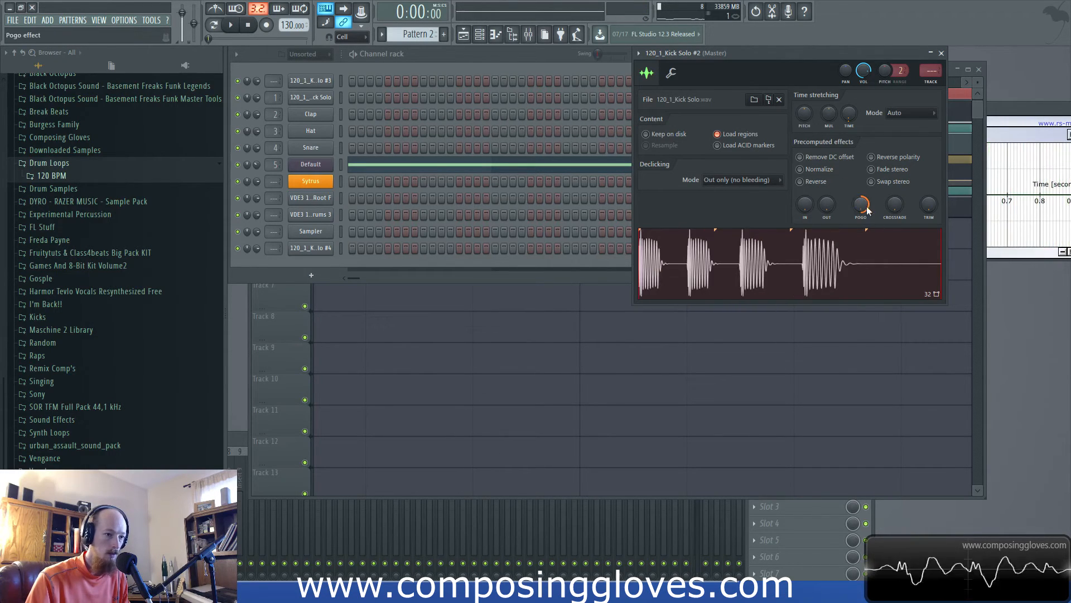
pyautogui.click(805, 276)
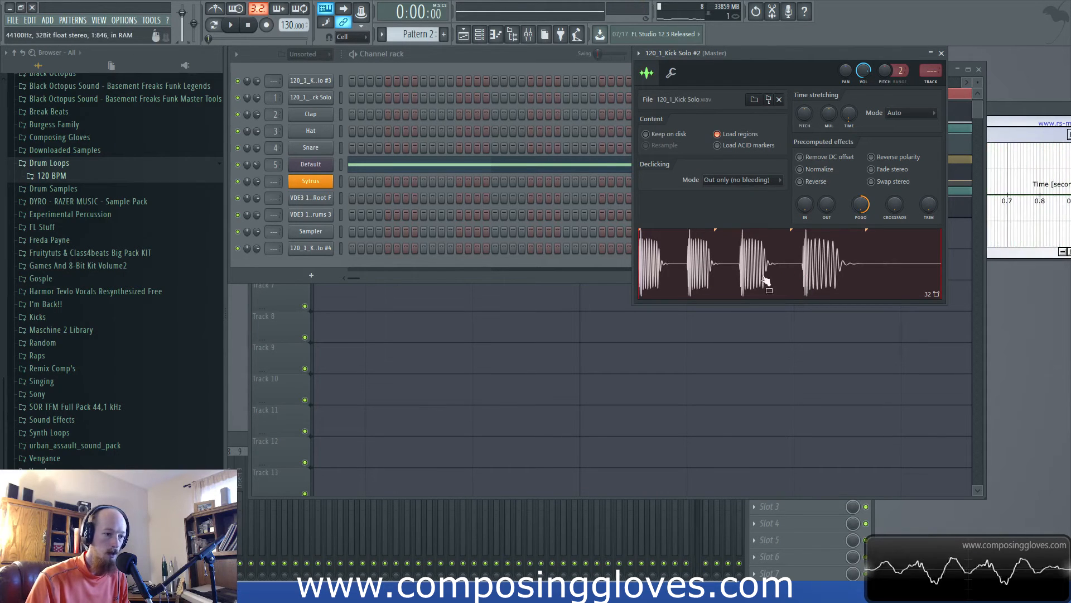
pyautogui.moveTo(862, 205); pyautogui.dragTo(862, 221)
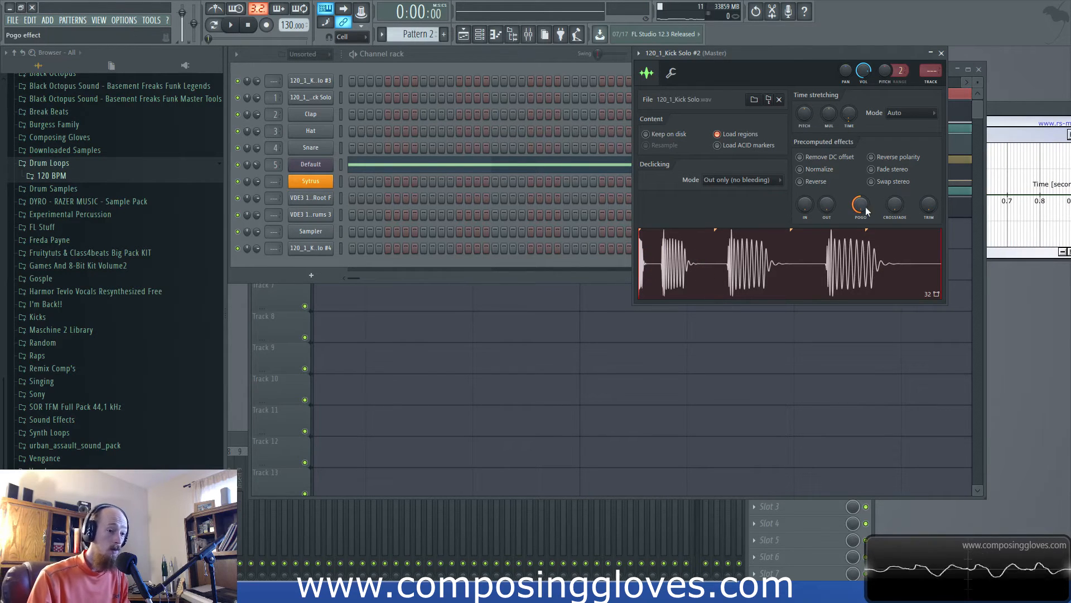
pyautogui.click(921, 272)
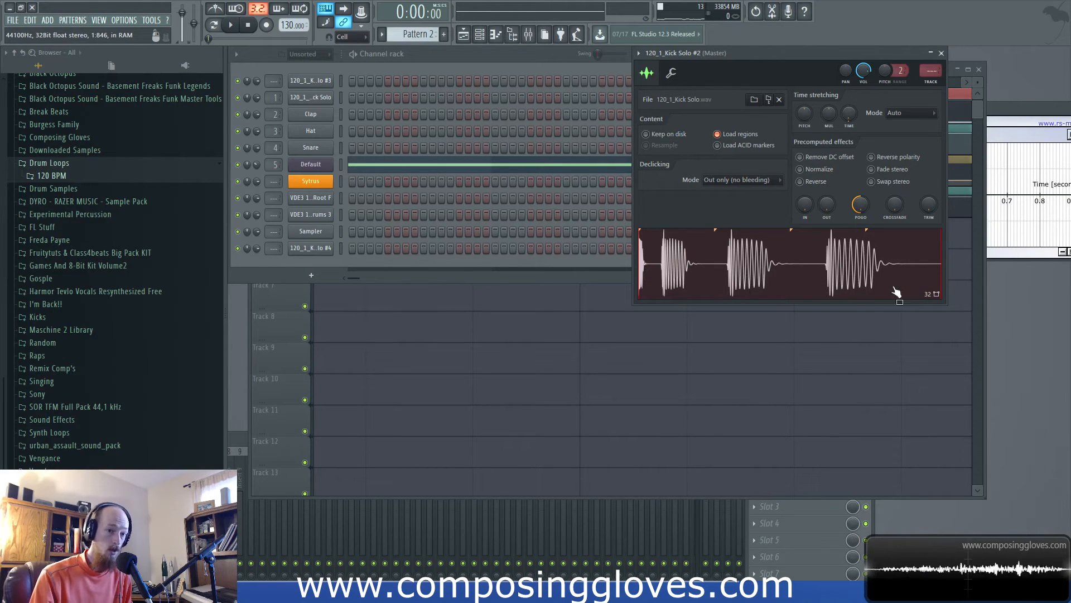
pyautogui.moveTo(860, 205); pyautogui.dragTo(860, 159)
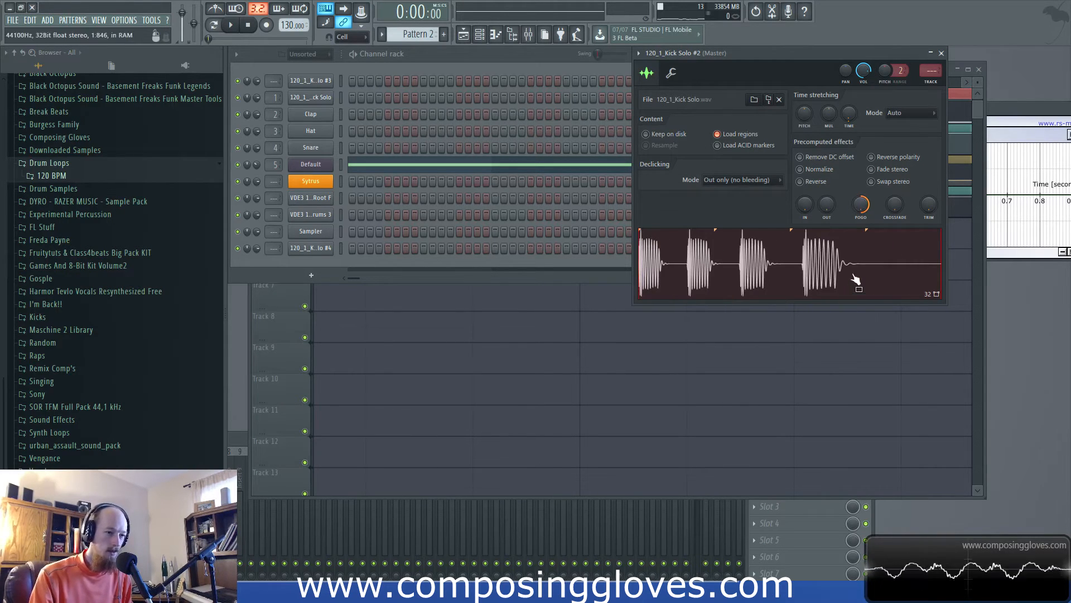
pyautogui.moveTo(862, 204); pyautogui.dragTo(862, 260)
# - Raise the Crossfade amount on the 120_1_Kick Solo #2 sample to try the effect
pyautogui.moveTo(894, 204); pyautogui.dragTo(894, 256)
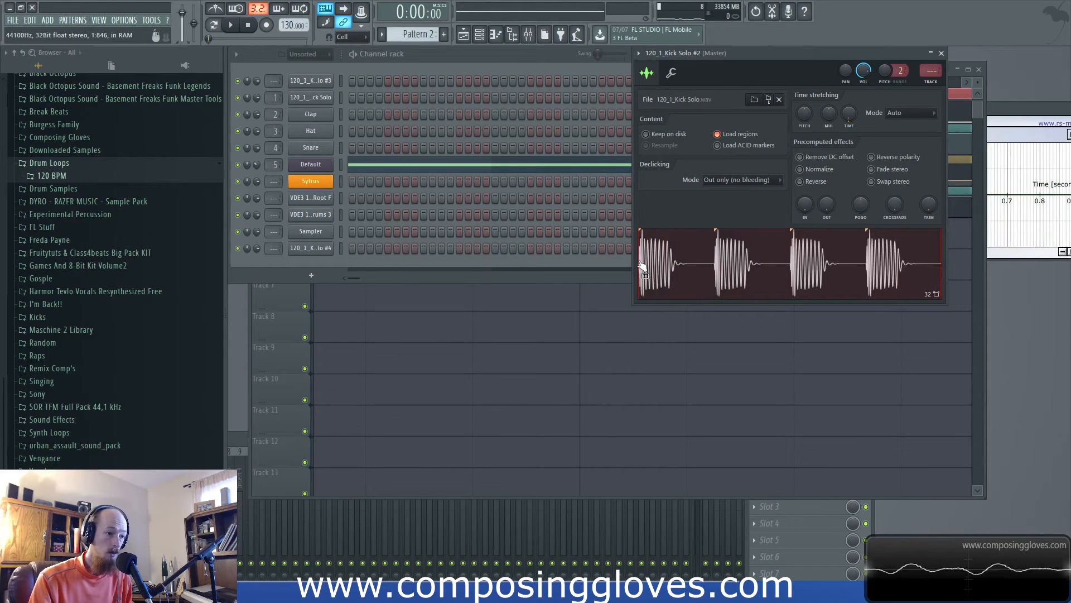
pyautogui.moveTo(892, 211); pyautogui.dragTo(892, 183)
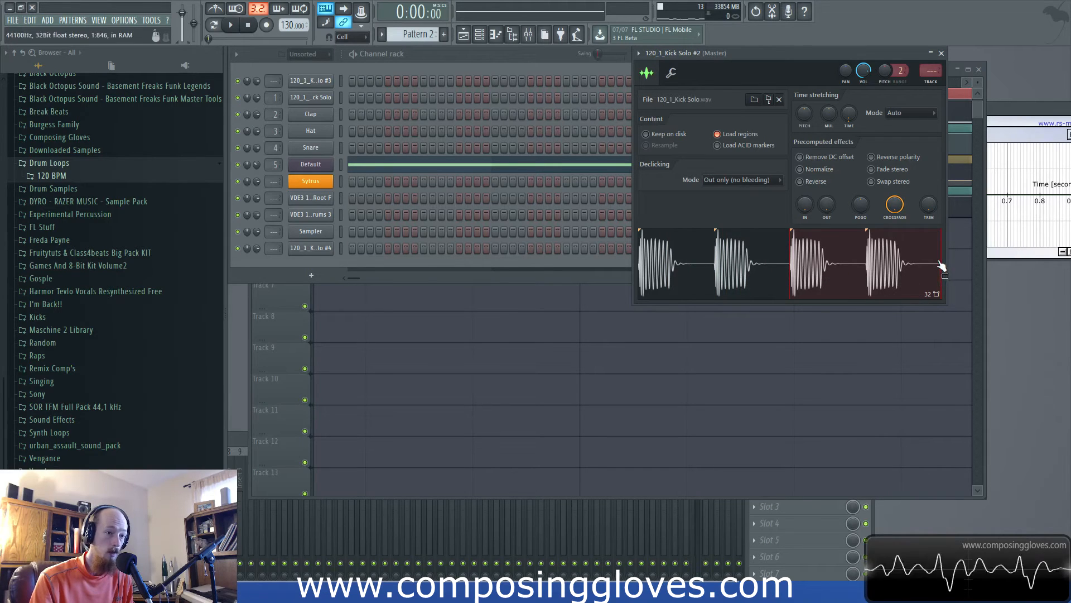
pyautogui.moveTo(900, 207); pyautogui.dragTo(901, 205)
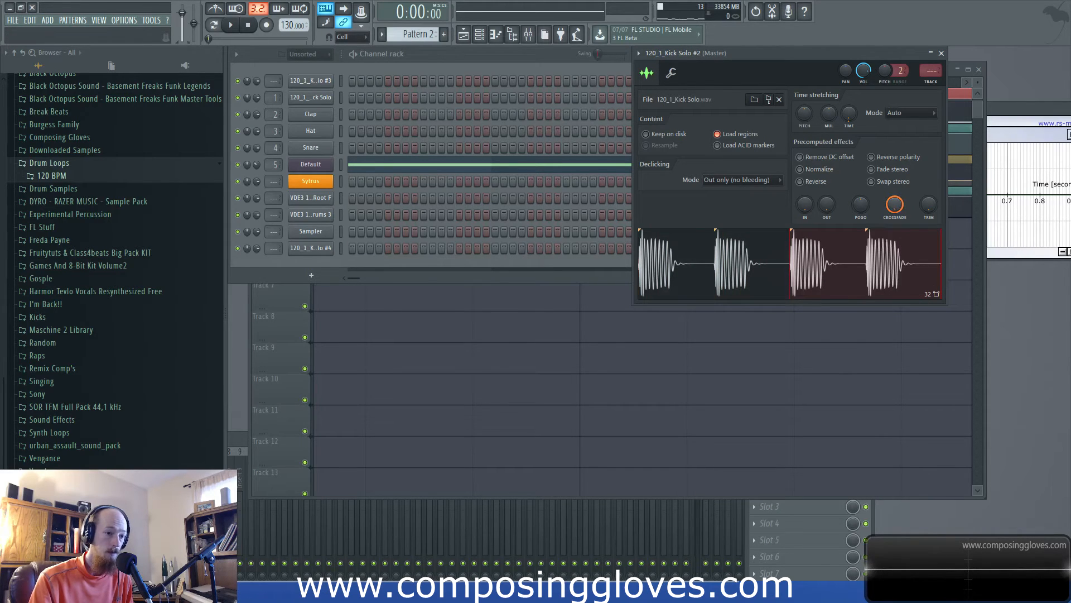
# - Open the VDE3 128 BPM Bending Drums 3 channel settings, set Crossfade to 57%, and preview the sample
pyautogui.click(311, 214)
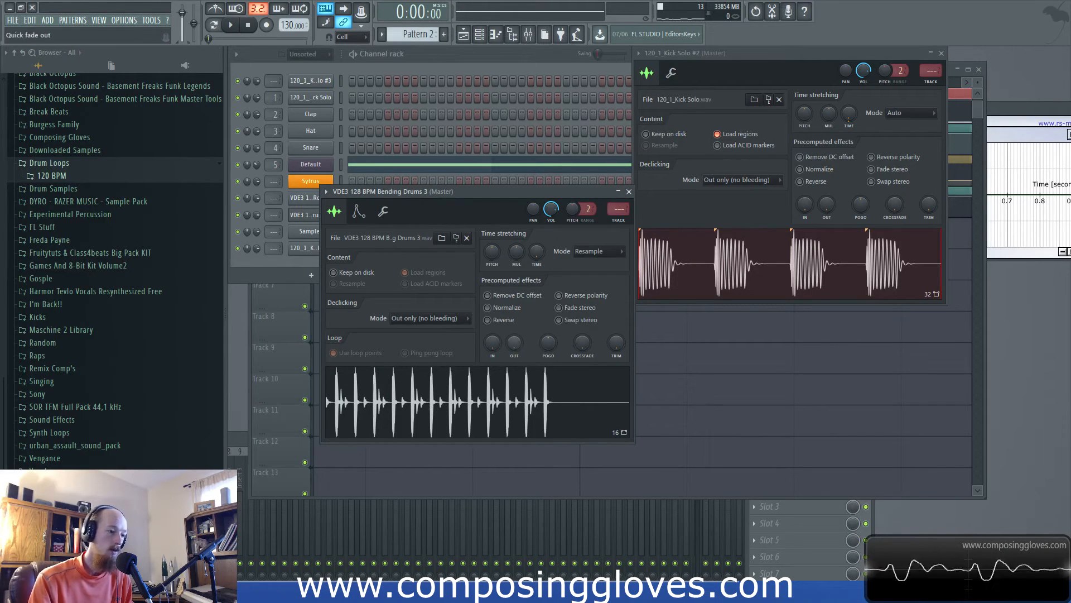
pyautogui.moveTo(586, 343); pyautogui.dragTo(586, 320)
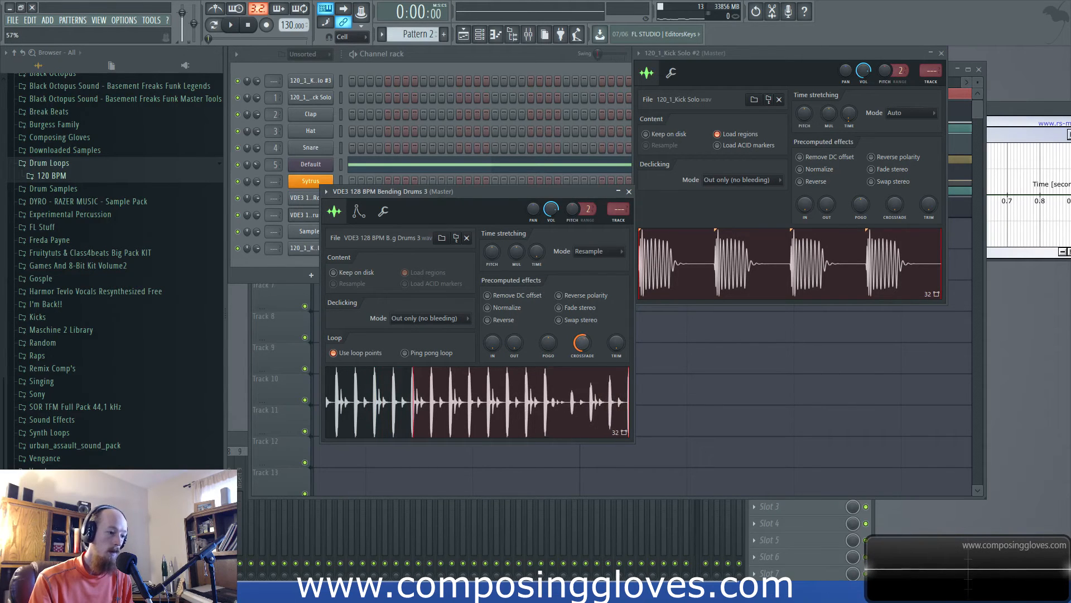
pyautogui.click(546, 416)
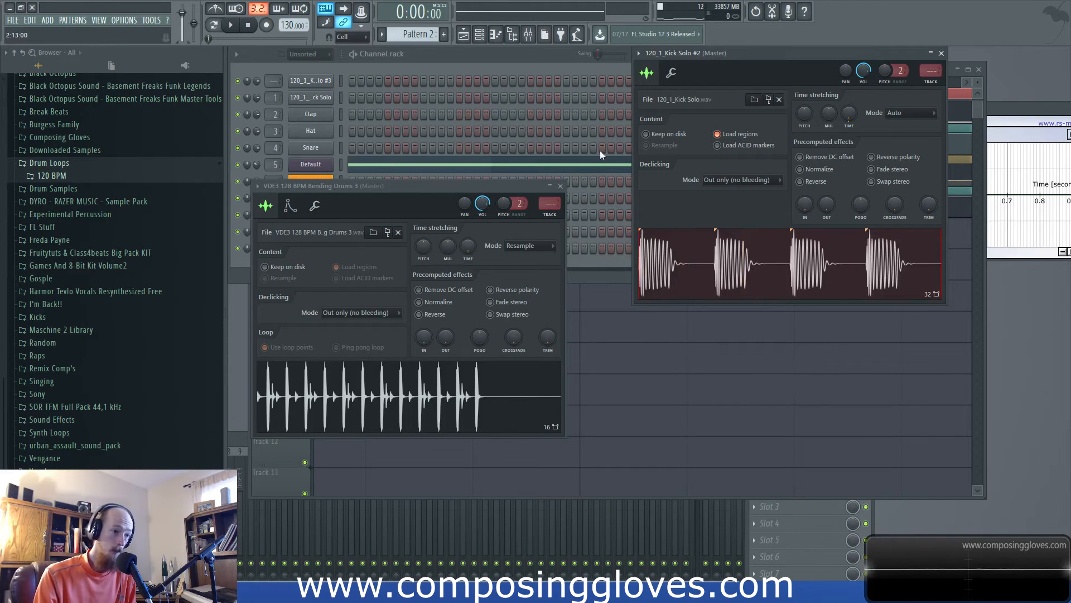
# - Turn off Load regions for the 120_1_Kick Solo #2 sample and try its Trim control
pyautogui.click(718, 134)
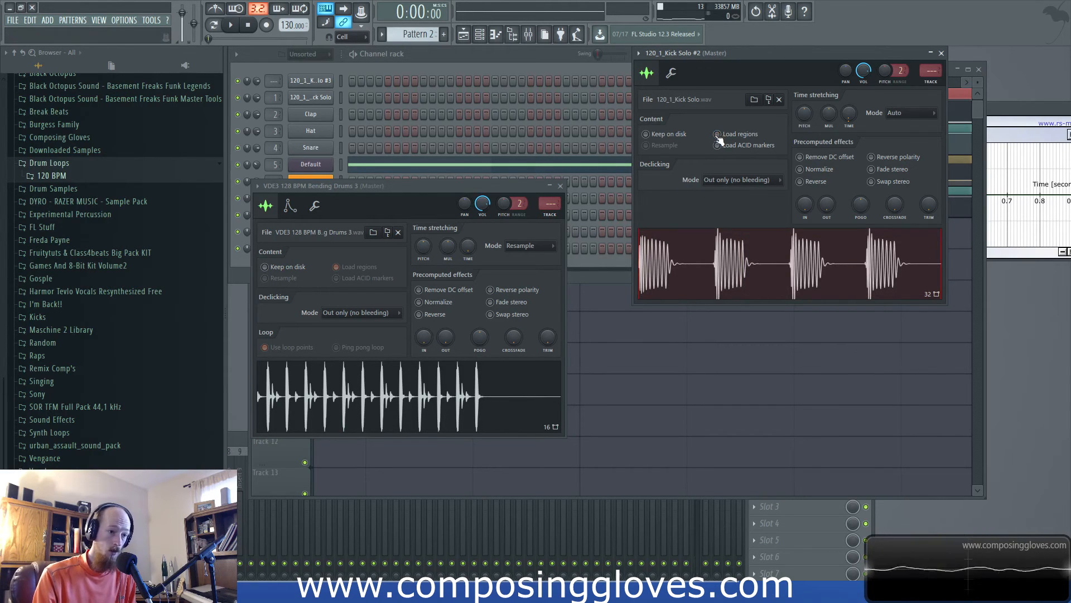
pyautogui.moveTo(931, 213); pyautogui.dragTo(930, 204)
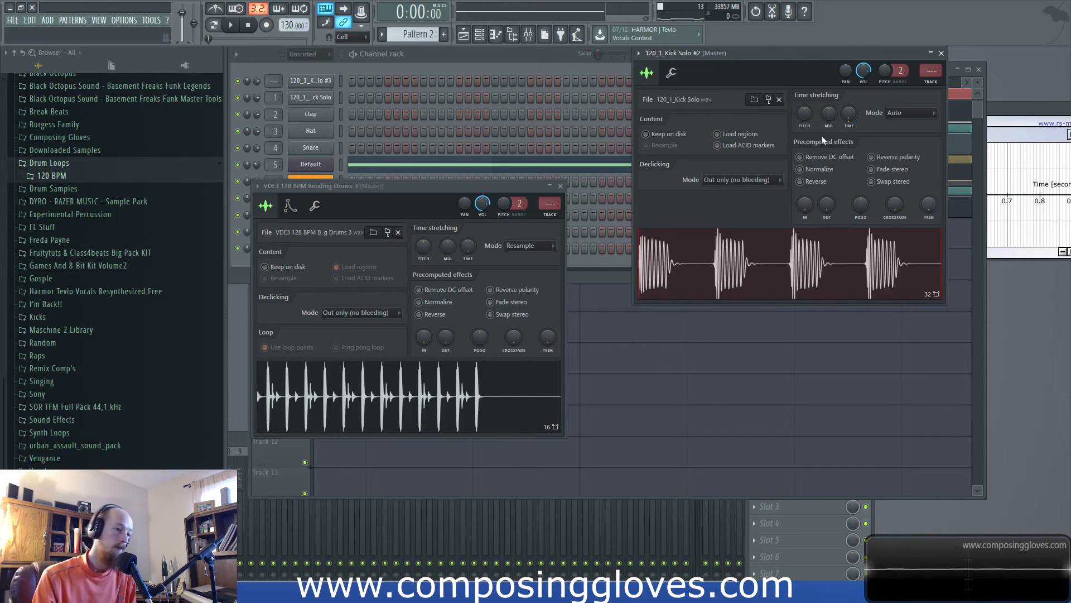
# - Raise the silence trimming threshold on the VDE3 128 BPM Bending Drums 3 sample and reset it
pyautogui.moveTo(447, 185); pyautogui.dragTo(649, 173)
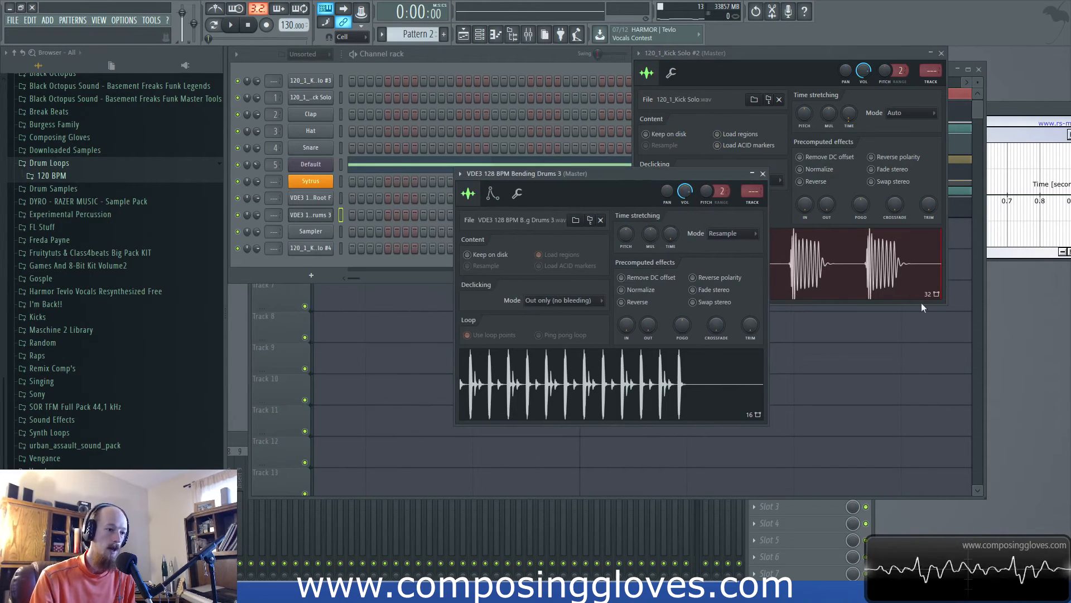
pyautogui.moveTo(673, 170); pyautogui.dragTo(698, 104)
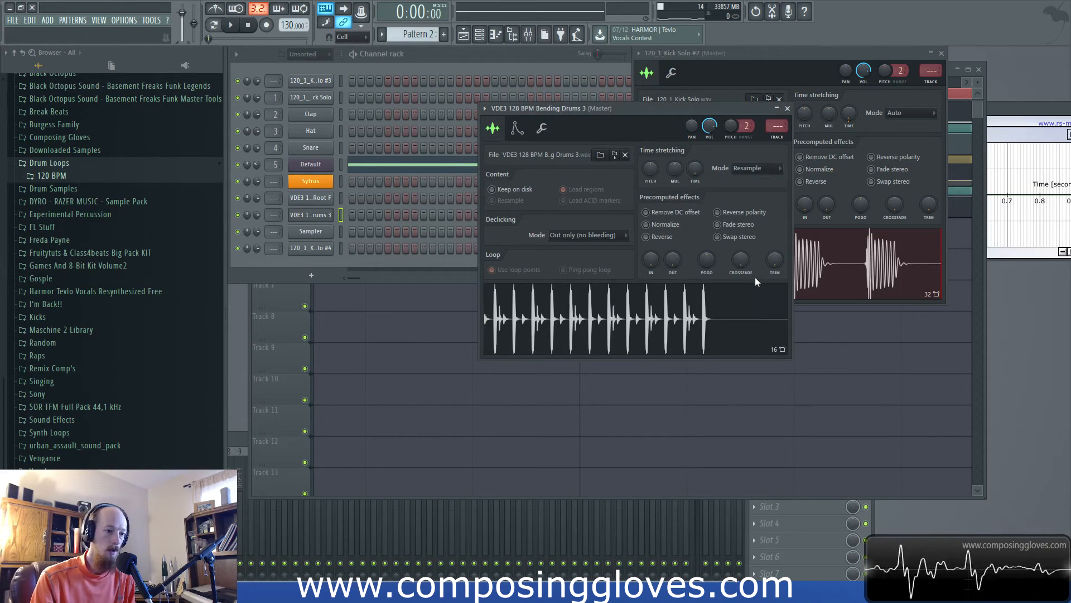
pyautogui.moveTo(775, 260); pyautogui.dragTo(776, 247)
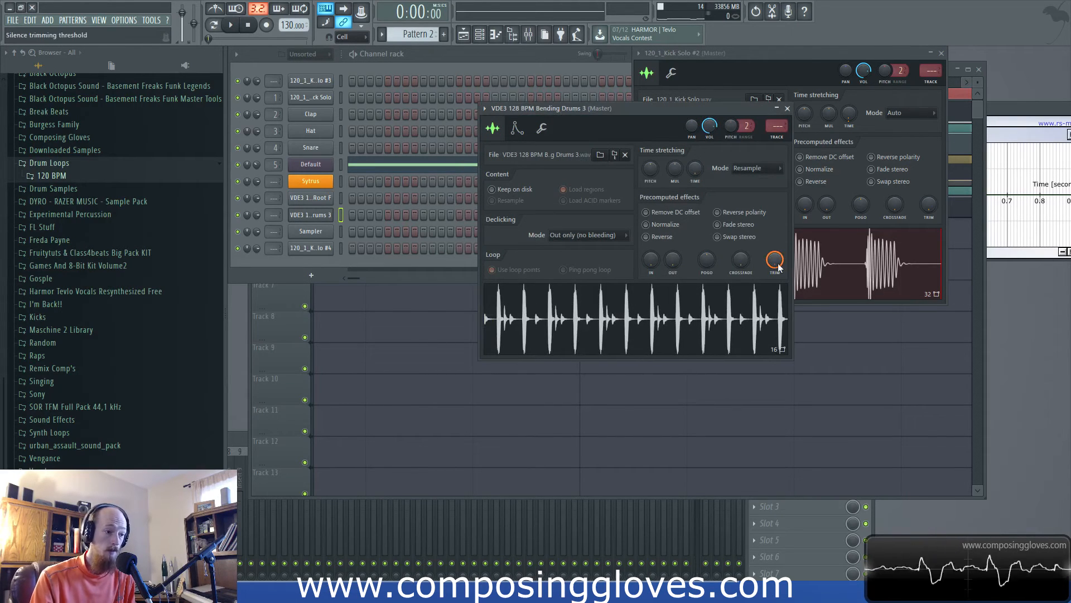
pyautogui.moveTo(777, 262); pyautogui.dragTo(776, 268)
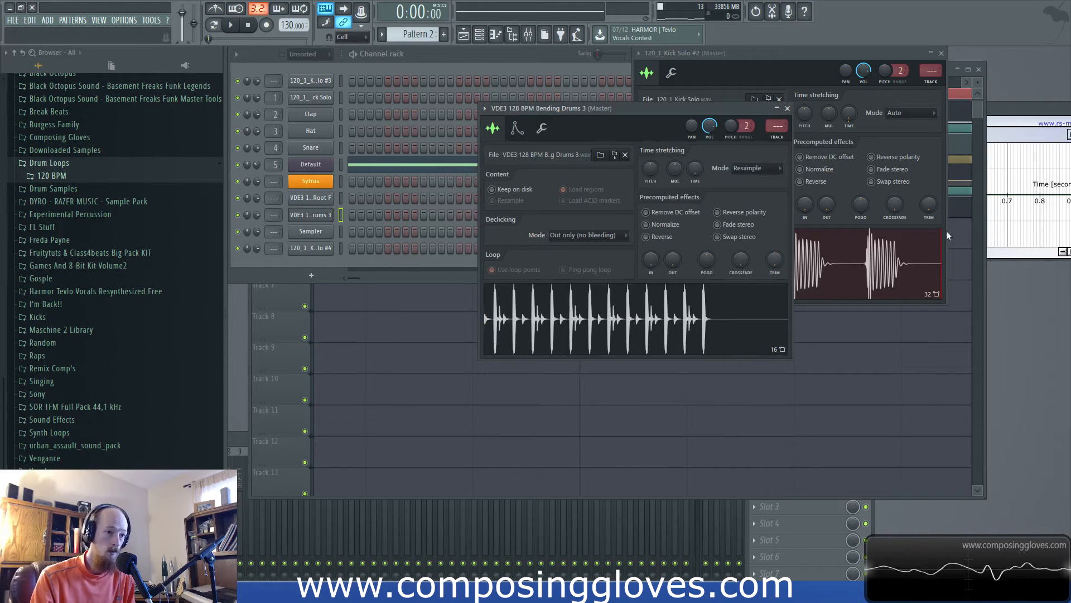
# - Close the VDE3 128 BPM Bending Drums 3 settings and arrange the 120_1_Kick Solo #5 and #2 settings side by side
pyautogui.moveTo(660, 109); pyautogui.dragTo(673, 107)
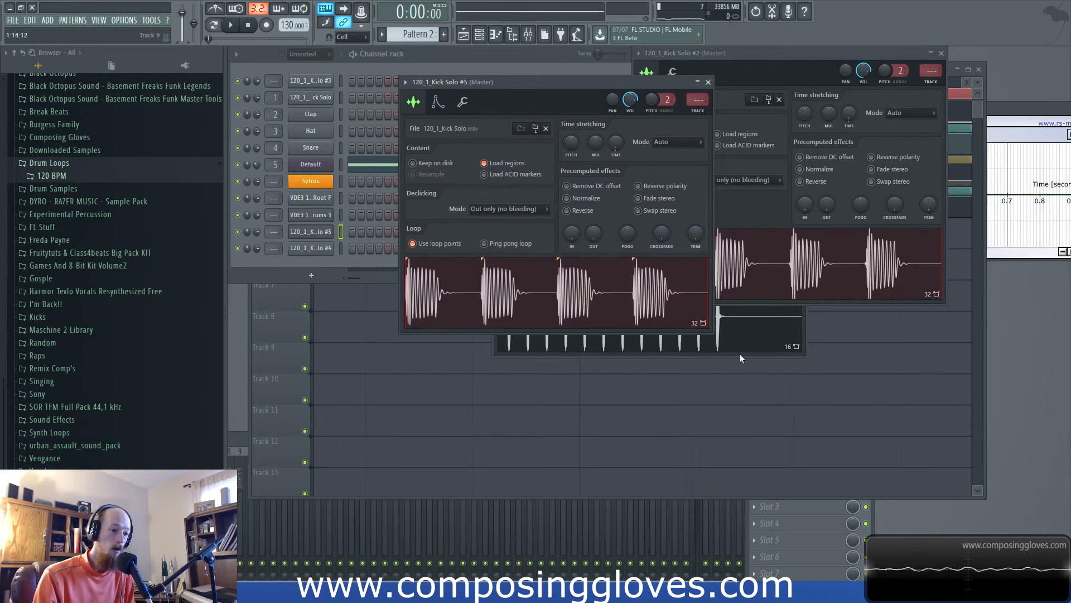
pyautogui.click(738, 353)
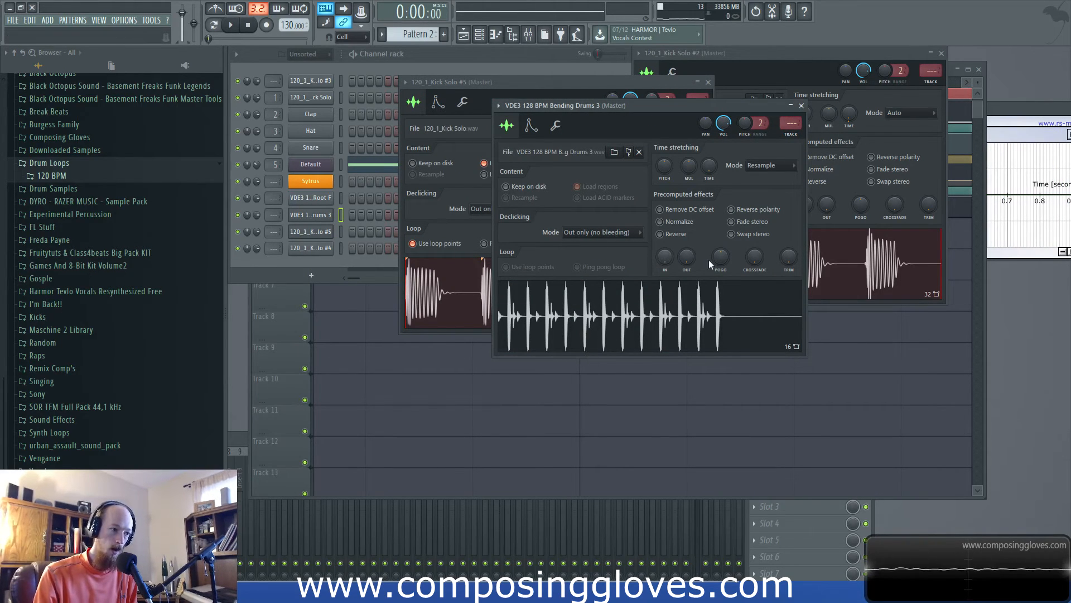
pyautogui.moveTo(678, 116); pyautogui.dragTo(707, 262)
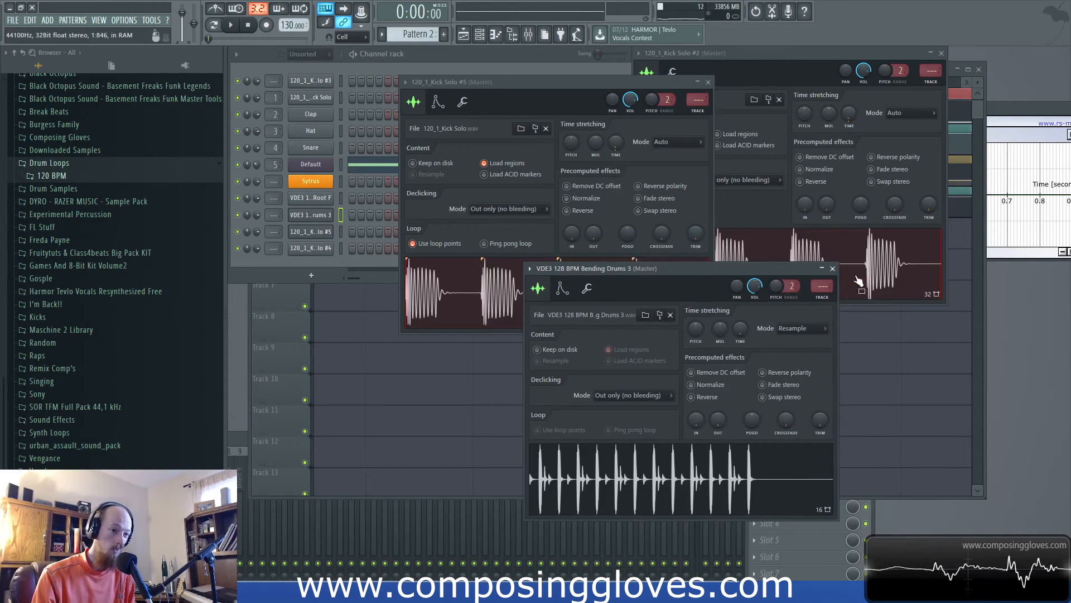
pyautogui.click(832, 270)
pyautogui.moveTo(792, 59); pyautogui.dragTo(832, 66)
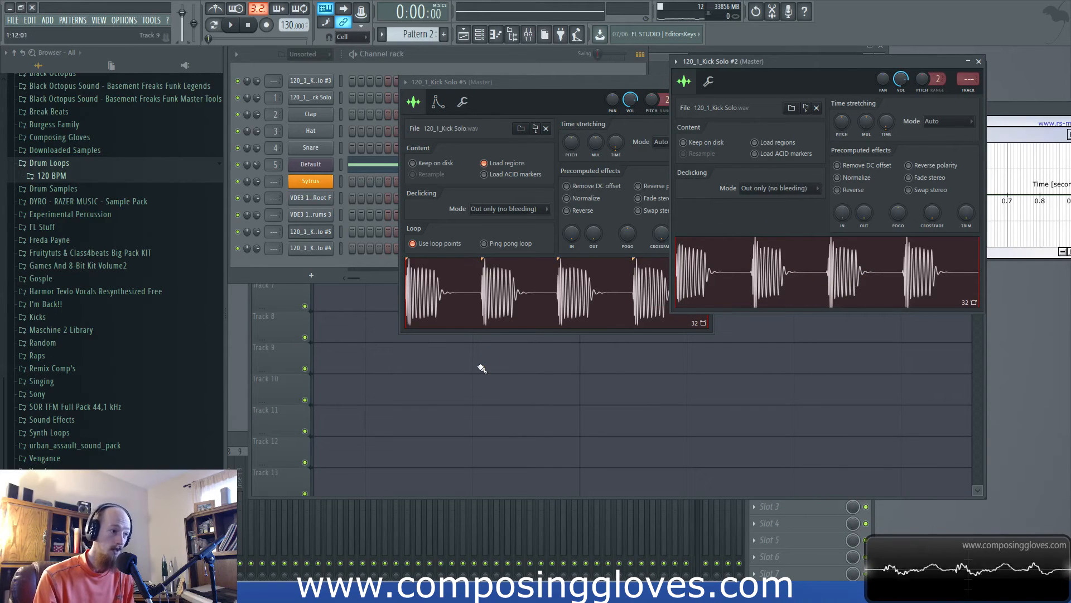
pyautogui.moveTo(523, 88); pyautogui.dragTo(469, 91)
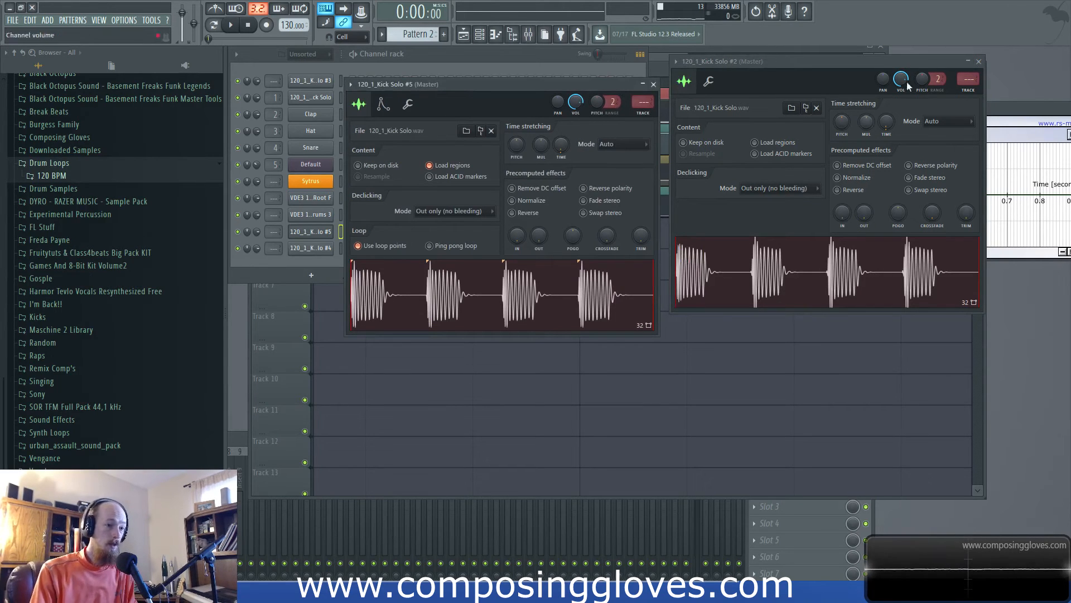
# - Close the 120_1_Kick Solo #2 settings and preview the 120_1_Kick Solo #5 sample
pyautogui.click(979, 61)
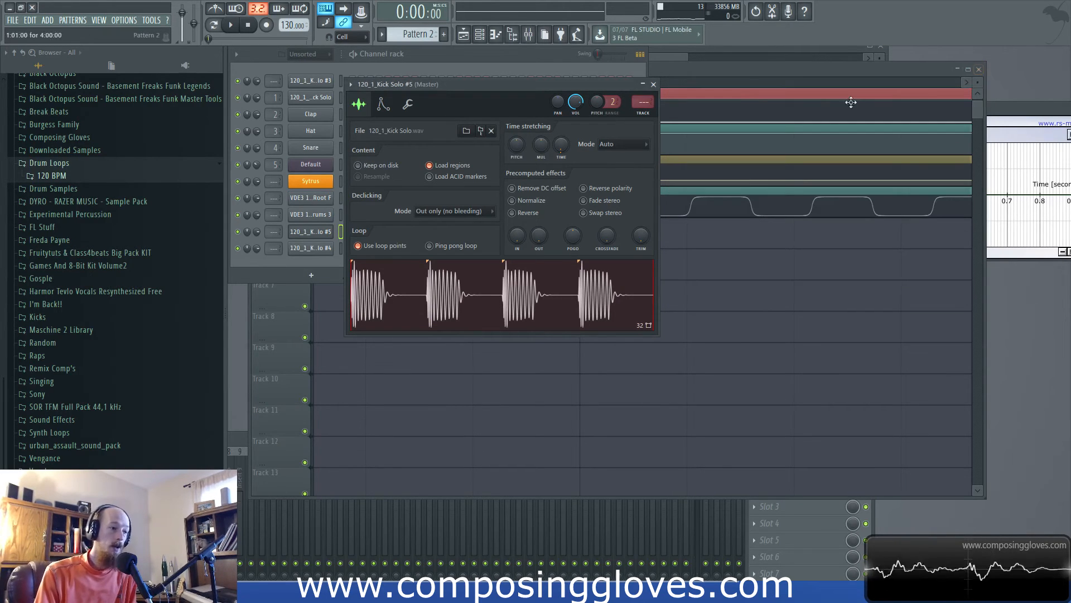
pyautogui.click(423, 282)
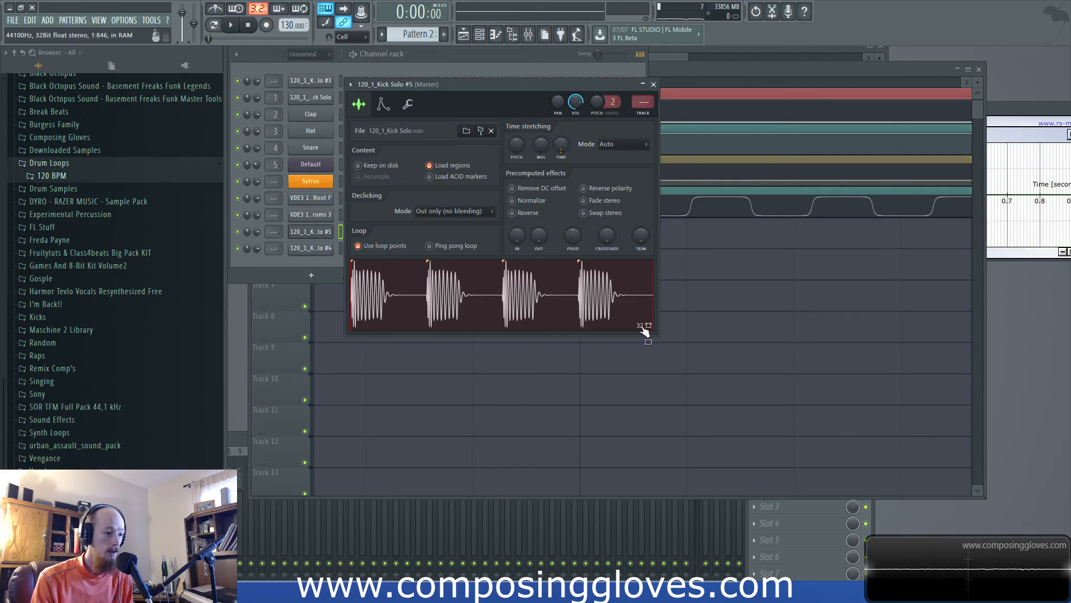
# - Try Ping pong loop on the 120_1_Kick Solo #5 sample, then turn it off
pyautogui.click(453, 246)
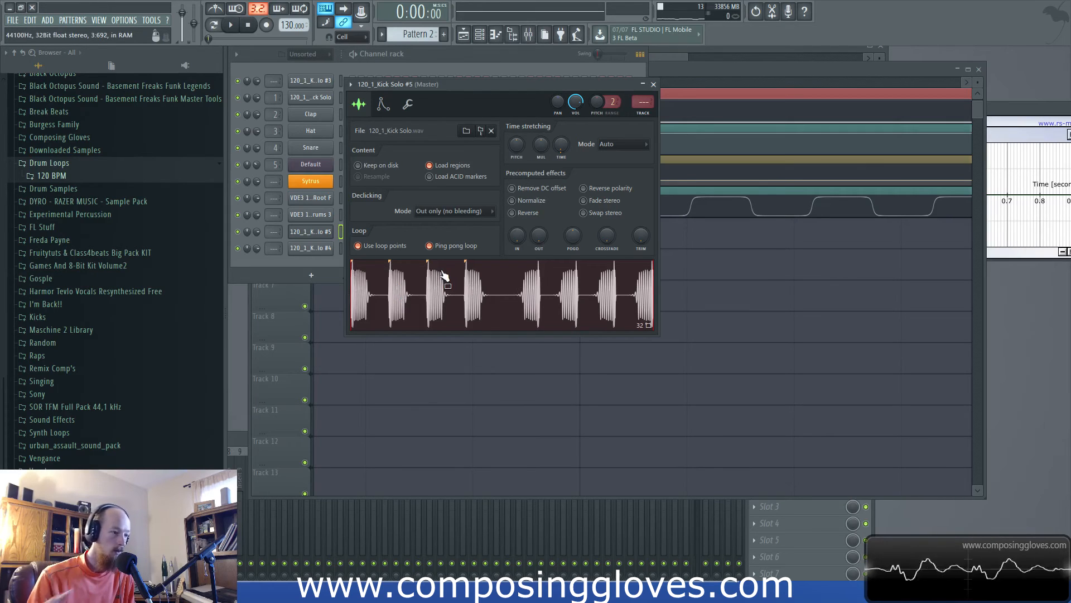
pyautogui.click(429, 246)
pyautogui.click(449, 246)
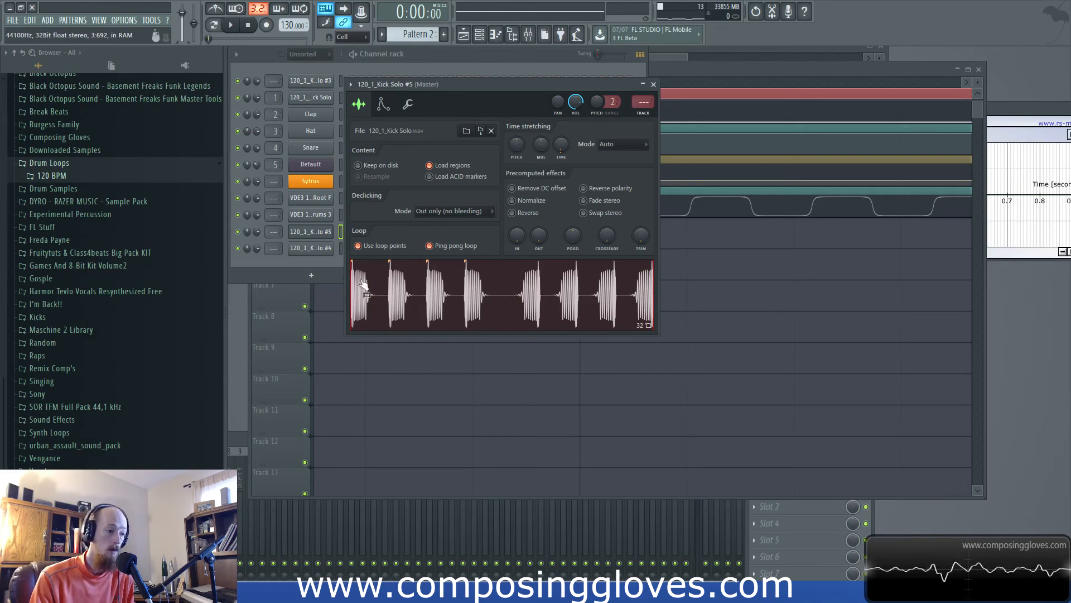
pyautogui.click(429, 245)
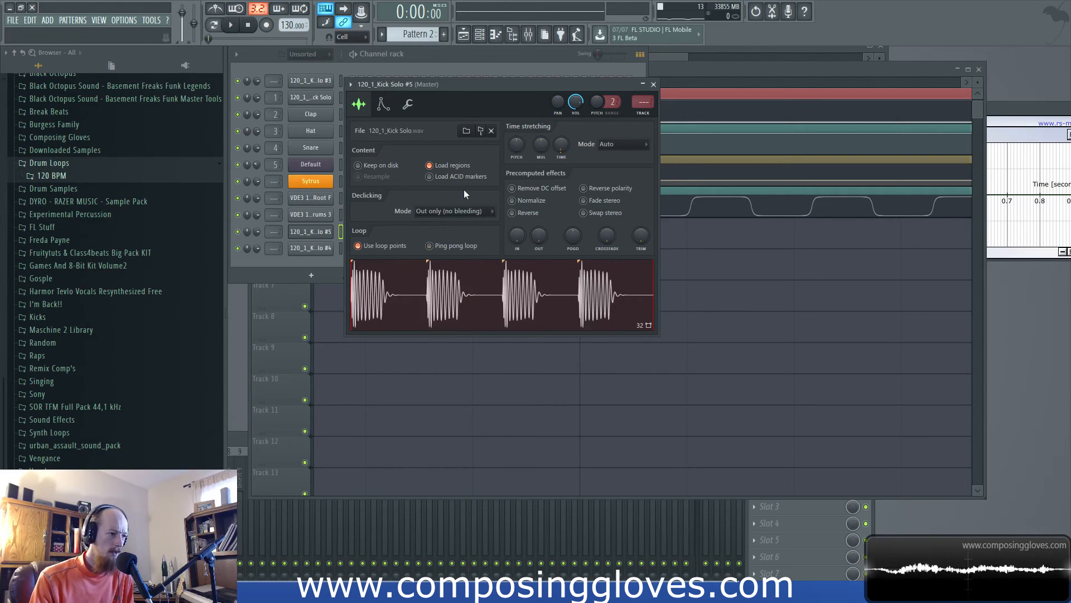
# - Move the 120_1_Kick Solo #5 settings aside, open its sample in Edison, and close the editor
pyautogui.moveTo(504, 91); pyautogui.dragTo(720, 50)
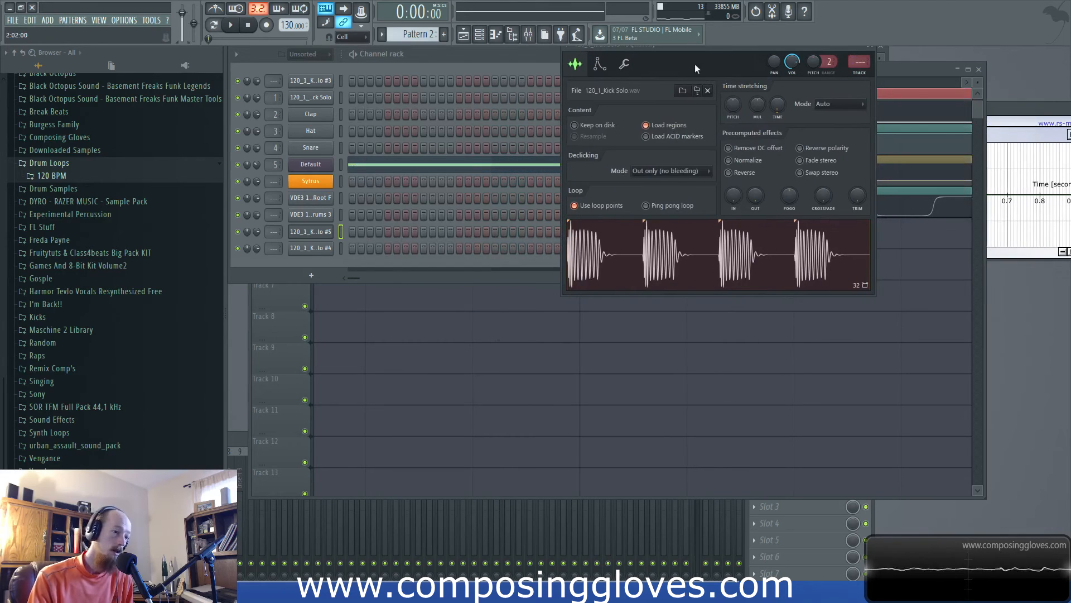
pyautogui.click(714, 260)
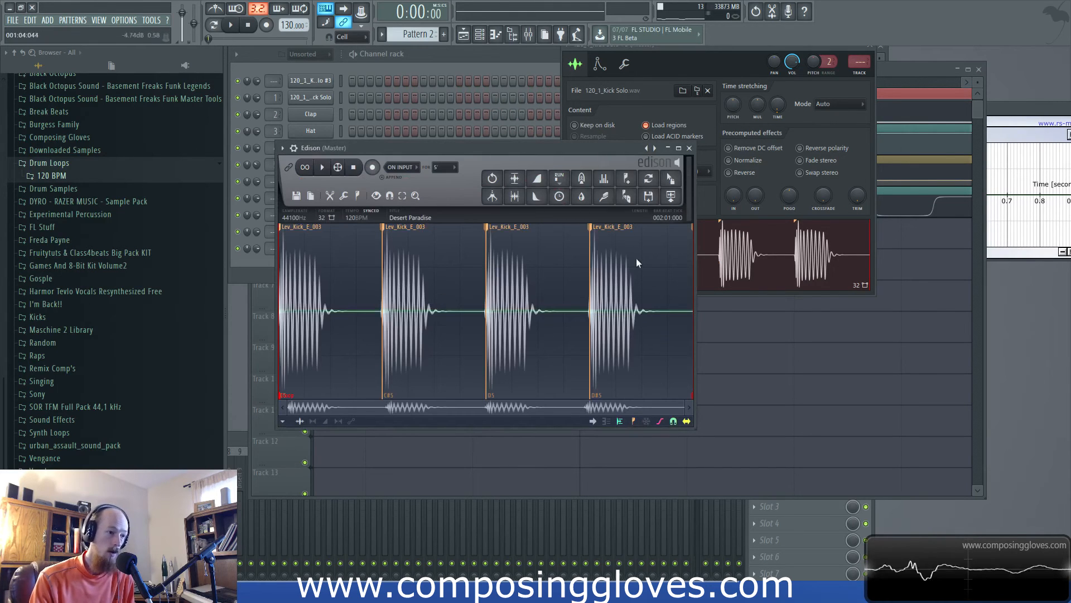
pyautogui.click(689, 148)
# - Review the tempo detection options for the 120_1_Kick Solo #5 sample and dismiss them without choosing a tempo
pyautogui.rightClick(687, 231)
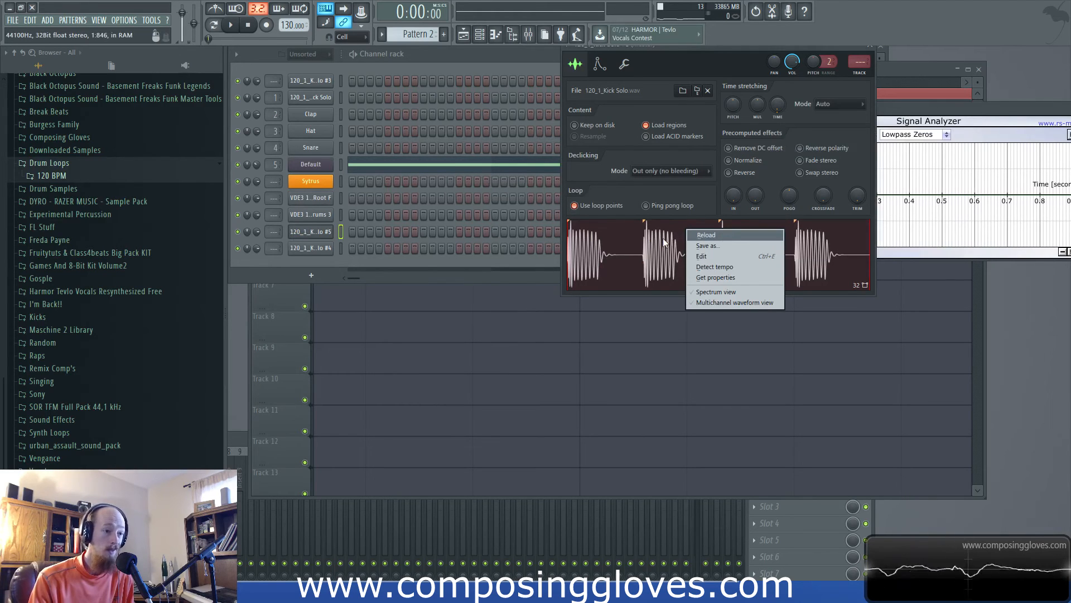
pyautogui.click(751, 266)
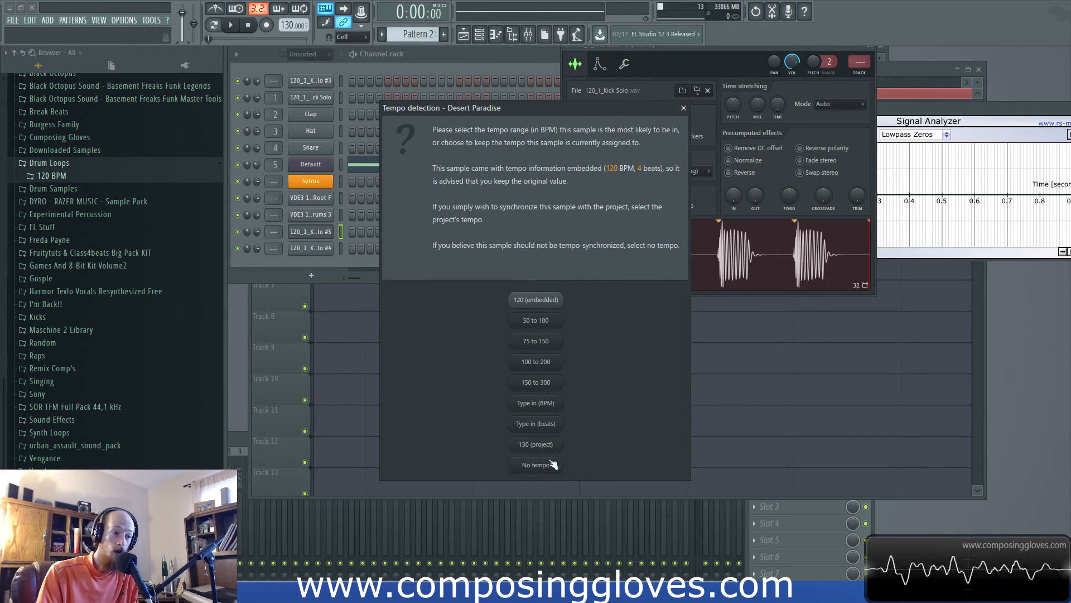
pyautogui.click(684, 107)
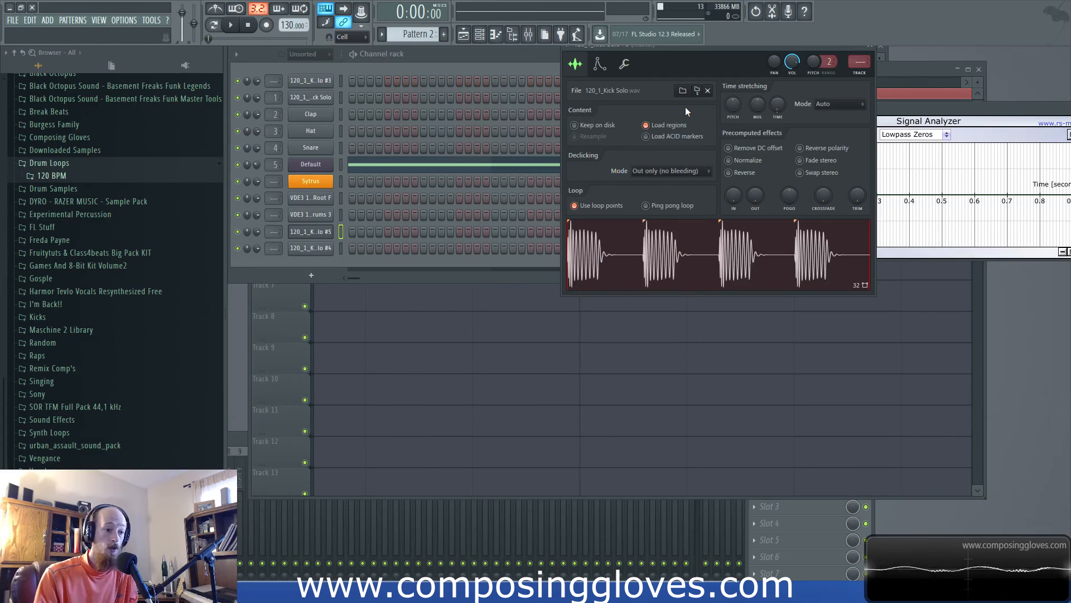
# - Examine the file properties of the 120_1_Kick Solo #5 sample and close them
pyautogui.rightClick(714, 244)
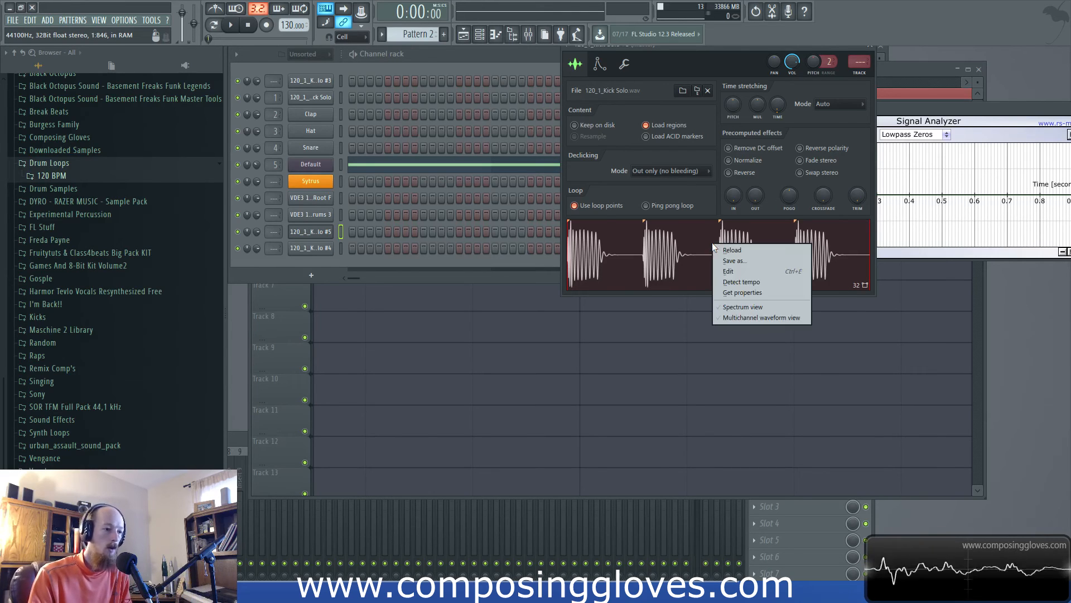
pyautogui.click(765, 291)
pyautogui.moveTo(869, 294); pyautogui.dragTo(614, 118)
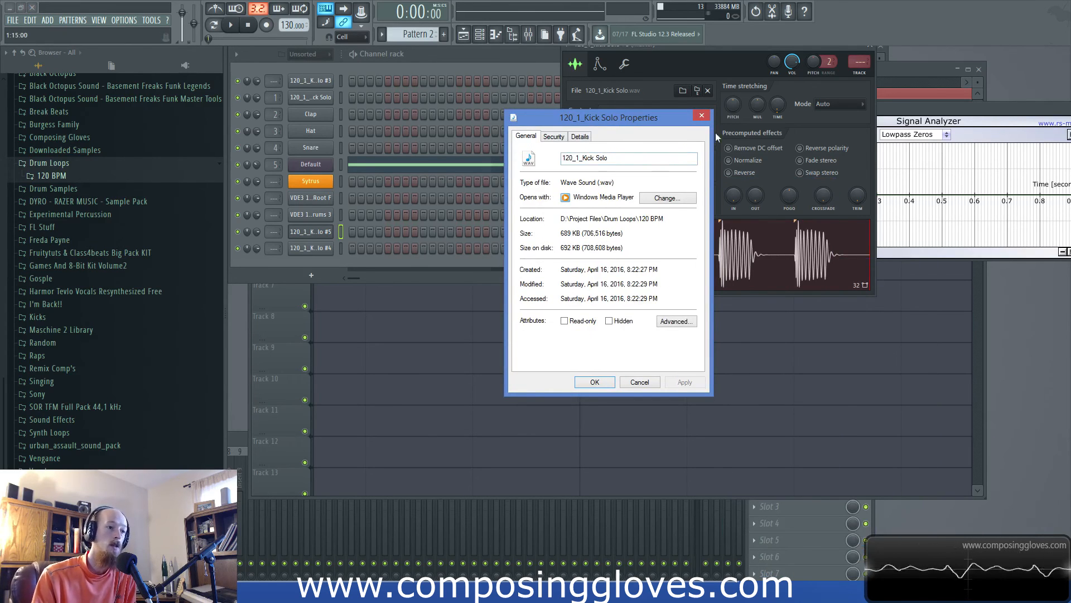
pyautogui.click(708, 118)
# - Switch the 120_1_Kick Solo #5 sample and the Track 8 clip's 120_1_Kick Solo #2 sample to Spectrum view
pyautogui.rightClick(758, 251)
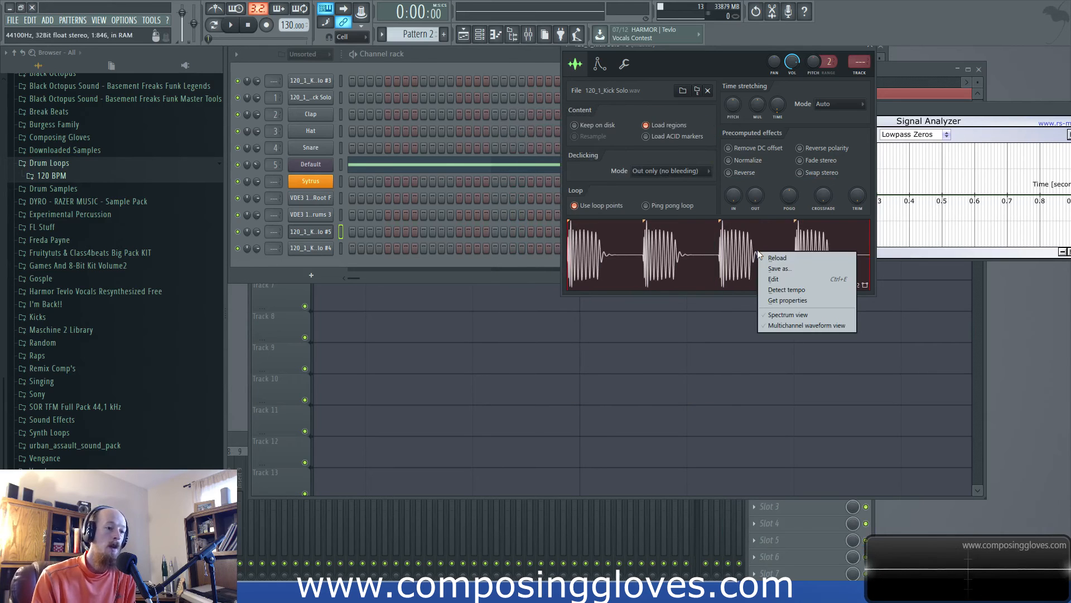
pyautogui.click(819, 316)
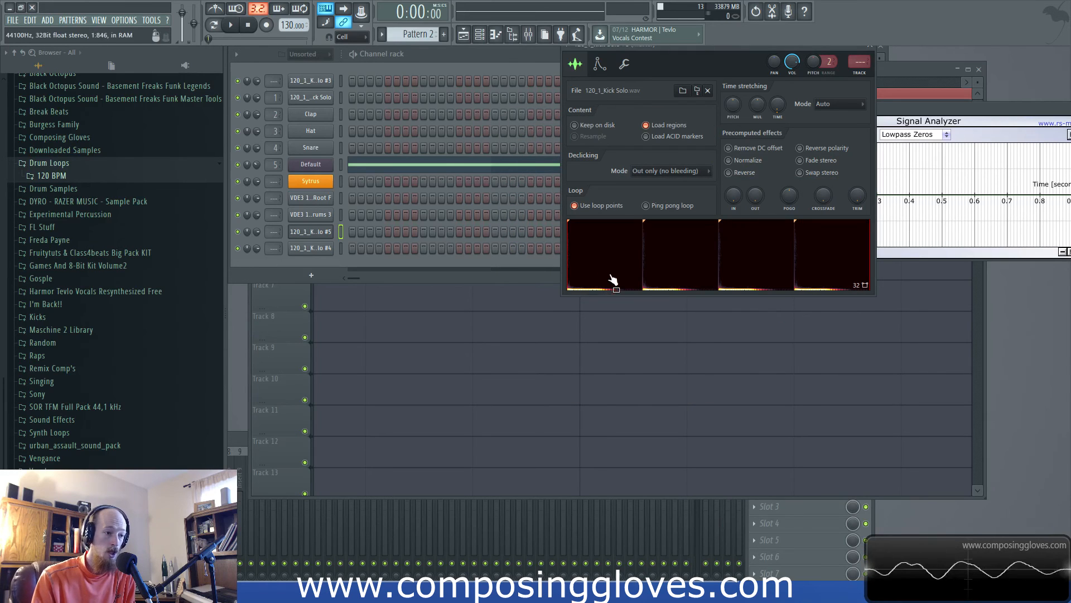
pyautogui.moveTo(490, 52); pyautogui.dragTo(808, 200)
pyautogui.click(398, 323)
pyautogui.moveTo(483, 333); pyautogui.dragTo(300, 332)
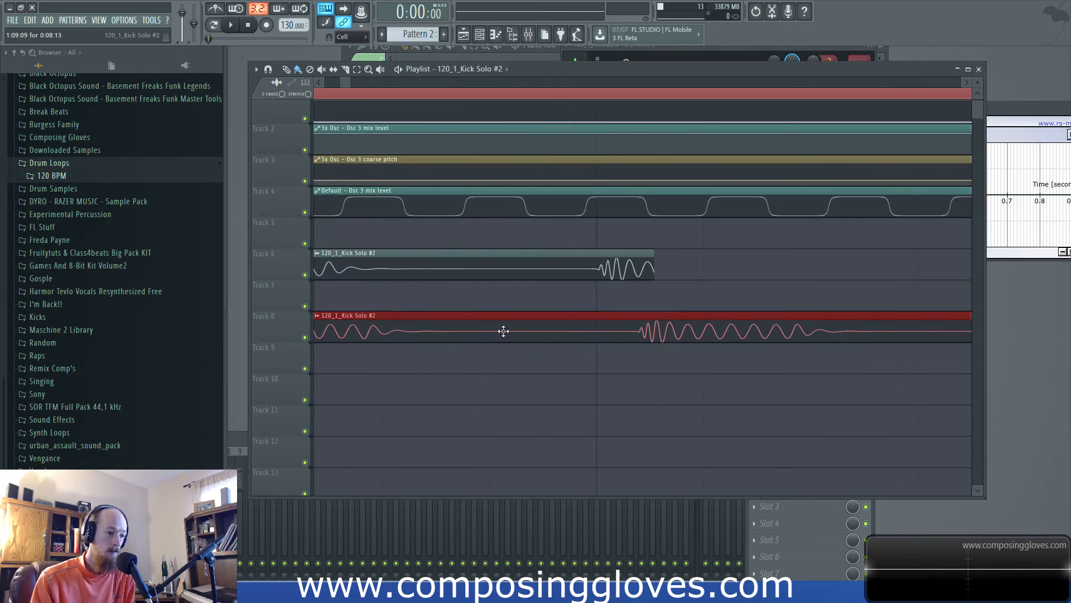
pyautogui.doubleClick(502, 332)
pyautogui.rightClick(865, 257)
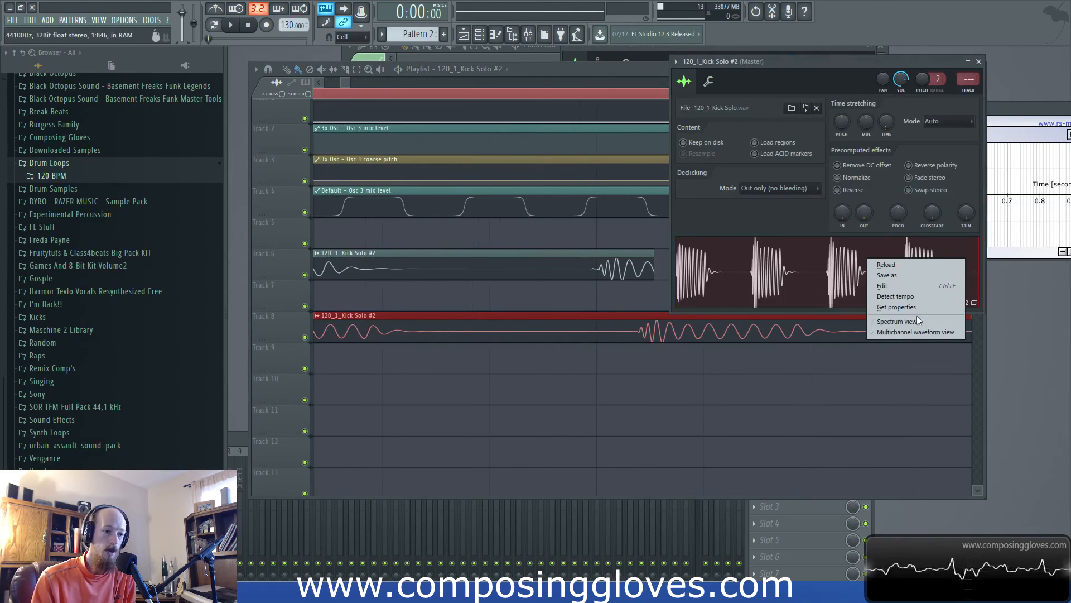
pyautogui.click(886, 327)
# - Shift the 120_1_Kick Solo #2 clip on Track 8 further along the playlist timeline
pyautogui.moveTo(528, 312); pyautogui.dragTo(855, 337)
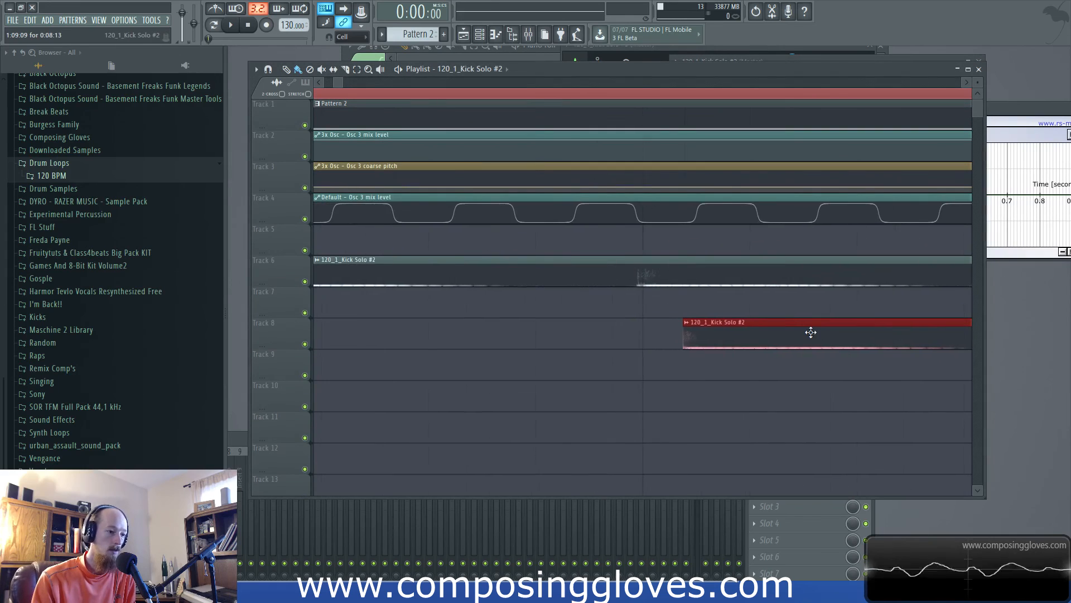
pyautogui.scroll(-4, 804, 333)
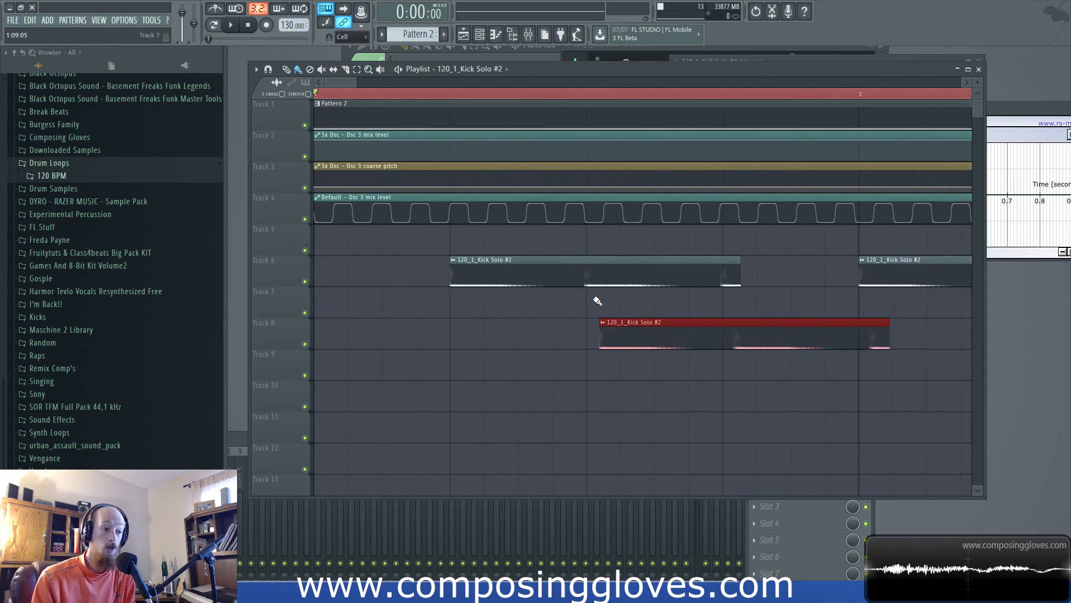
# - Turn off Spectrum view for the 120_1_Kick Solo #2 sample, enable Multichannel waveform view, and reposition its settings window
pyautogui.doubleClick(778, 342)
pyautogui.rightClick(820, 285)
pyautogui.click(848, 351)
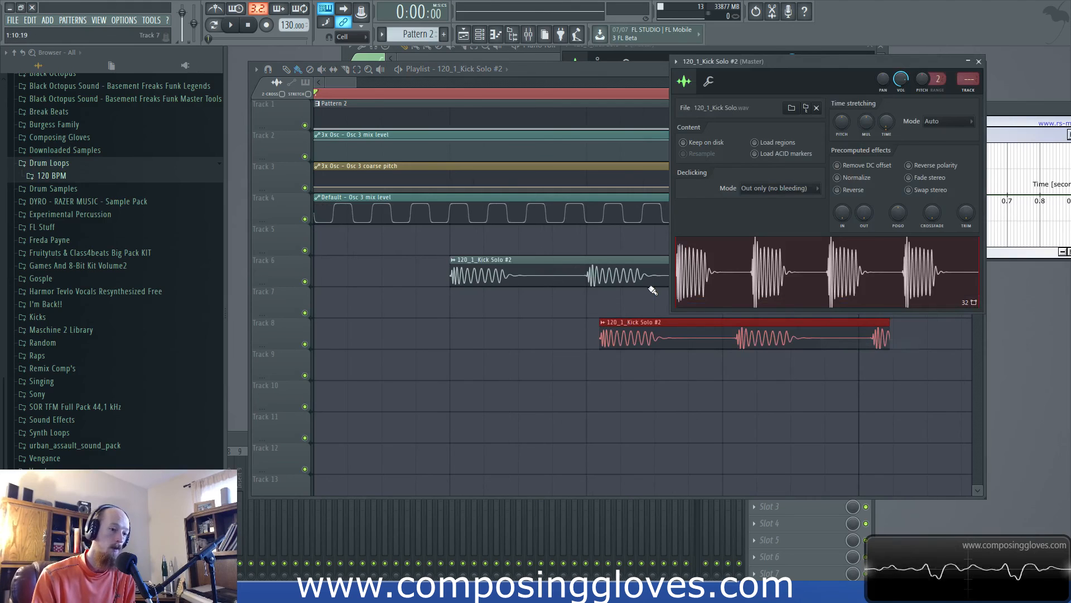
pyautogui.rightClick(784, 295)
pyautogui.click(859, 365)
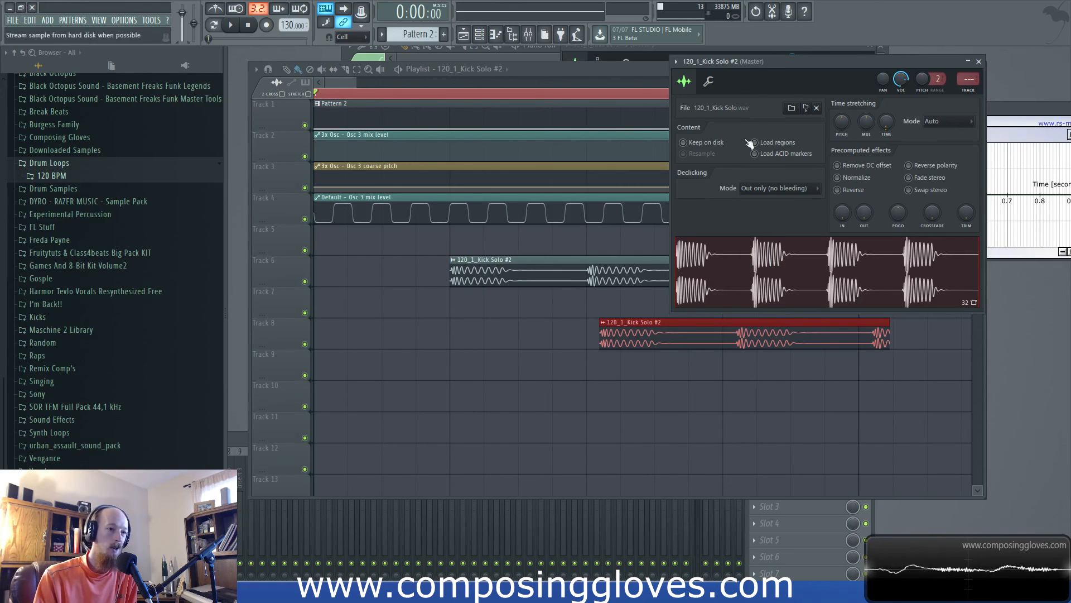
pyautogui.moveTo(822, 60); pyautogui.dragTo(778, 55)
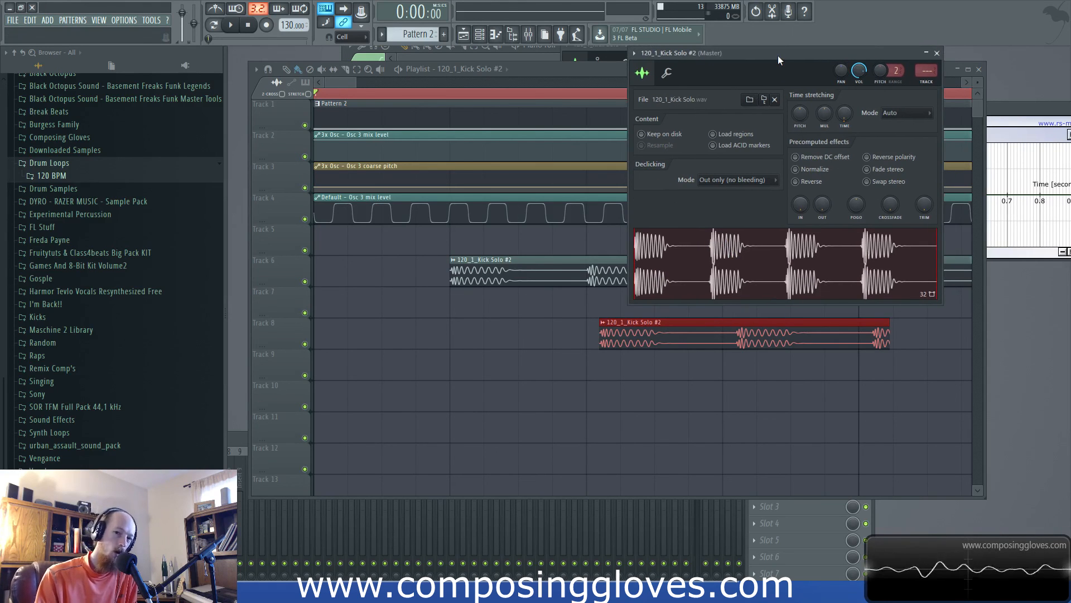